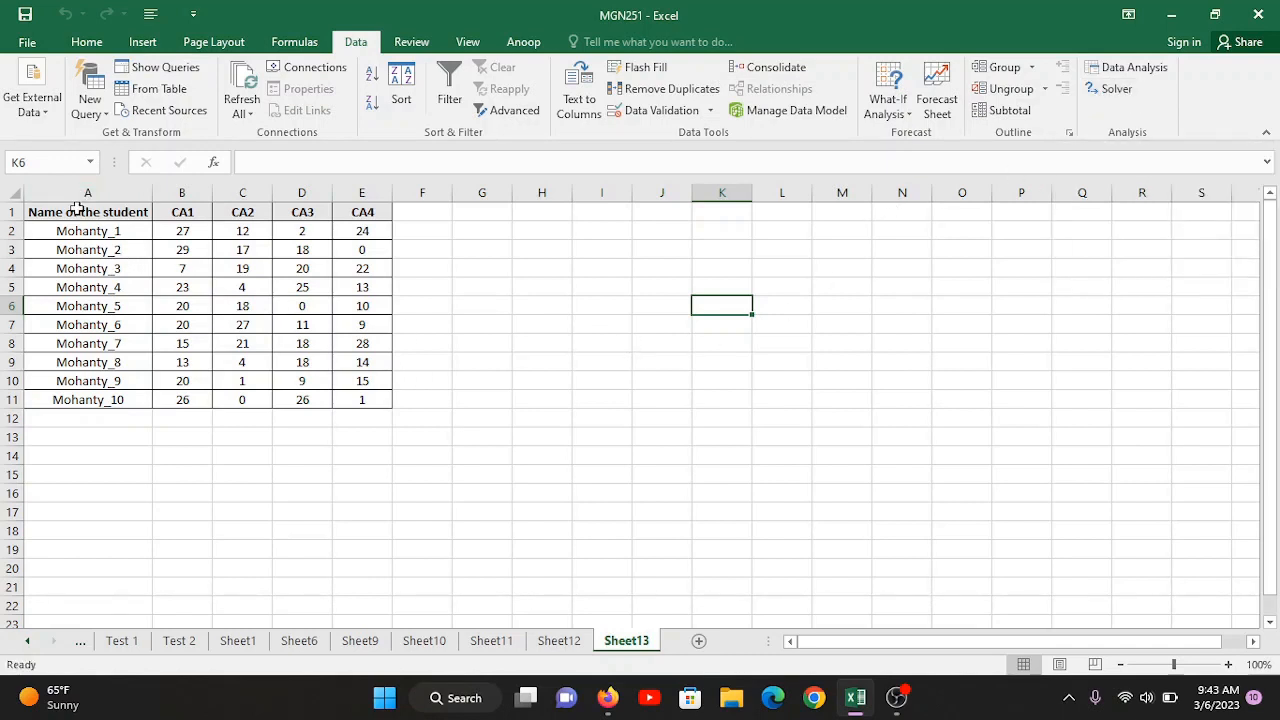
{"action": "left_click", "coordinate": [146, 210]}
{"action": "left_click_drag", "start_coordinate": [146, 210], "coordinate": [366, 396]}
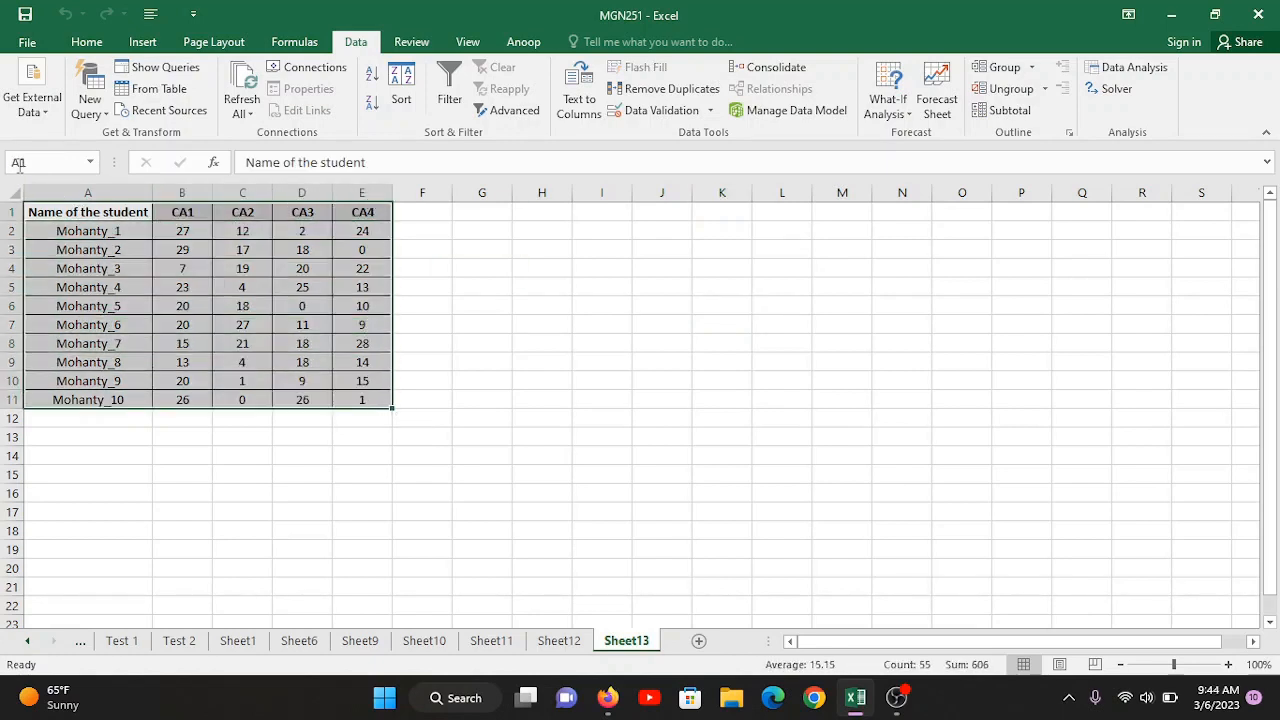
{"action": "left_click_drag", "start_coordinate": [48, 215], "coordinate": [352, 210]}
{"action": "left_click", "coordinate": [85, 210]}
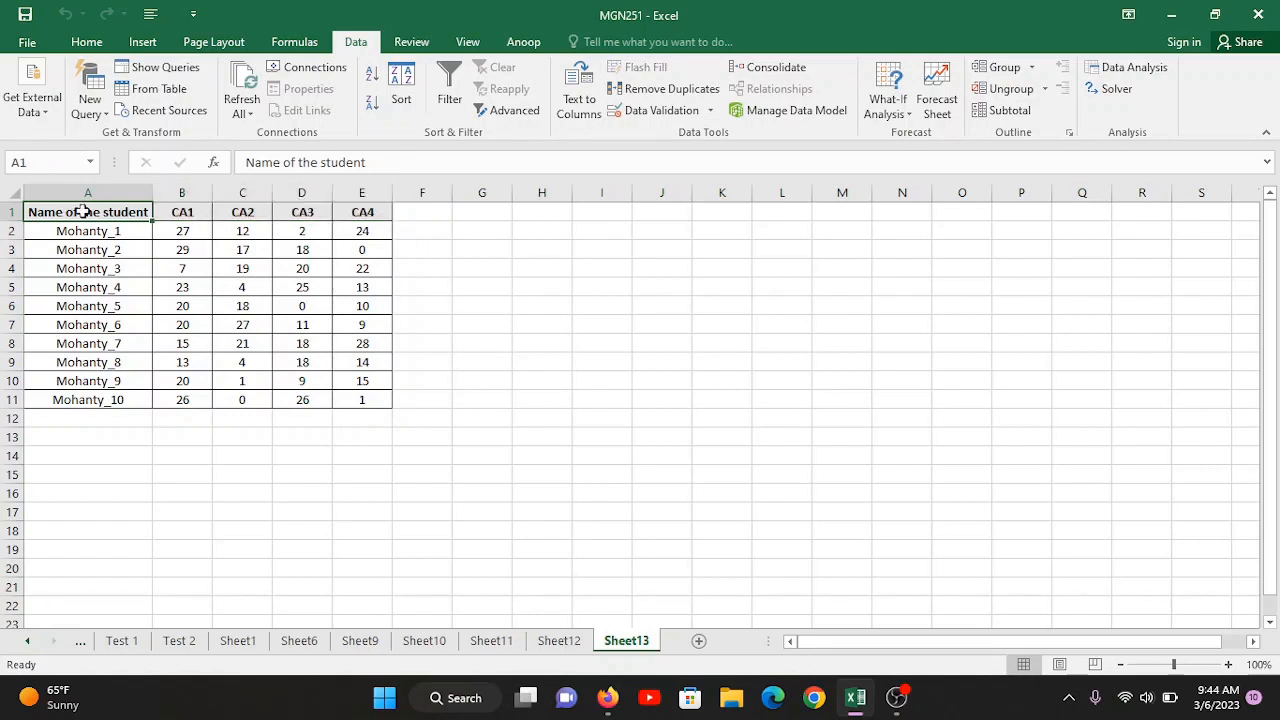
Step: Extend the numbered student name series in column A down to number 150 in row 151
{"action": "left_click_drag", "start_coordinate": [86, 230], "coordinate": [98, 400]}
{"action": "left_click", "coordinate": [113, 232]}
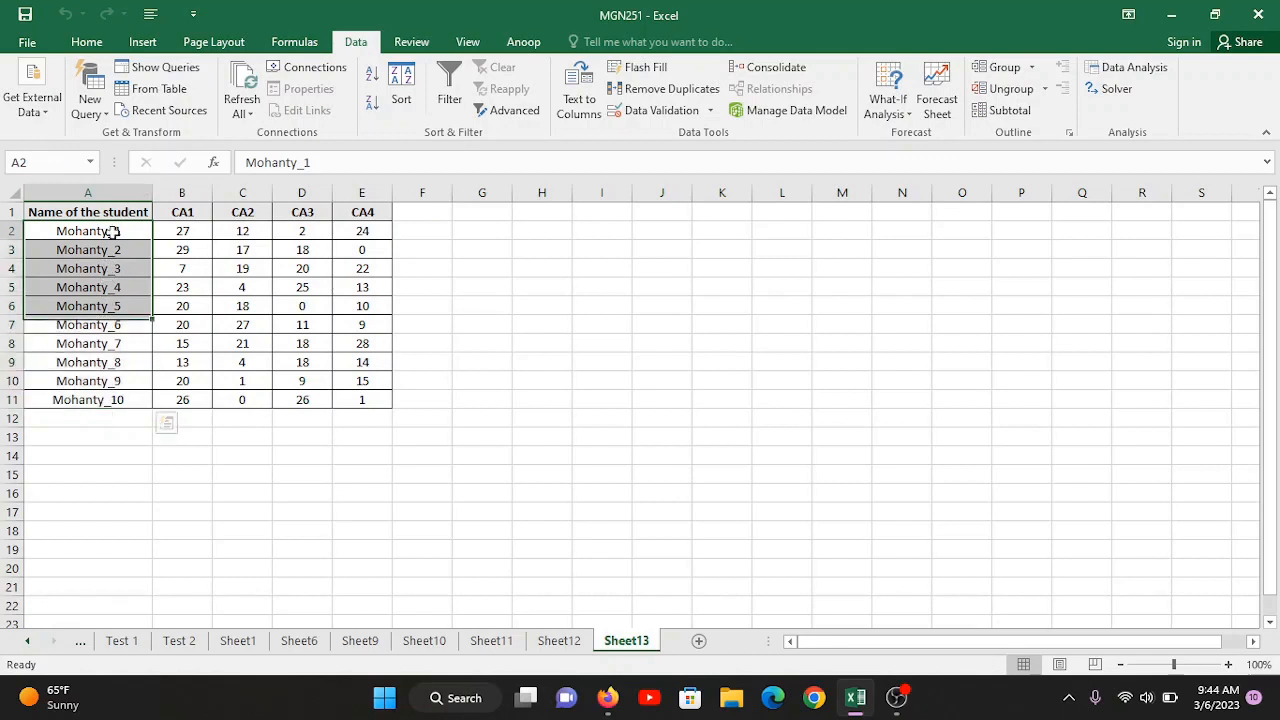
{"action": "left_click_drag", "start_coordinate": [113, 232], "coordinate": [143, 269]}
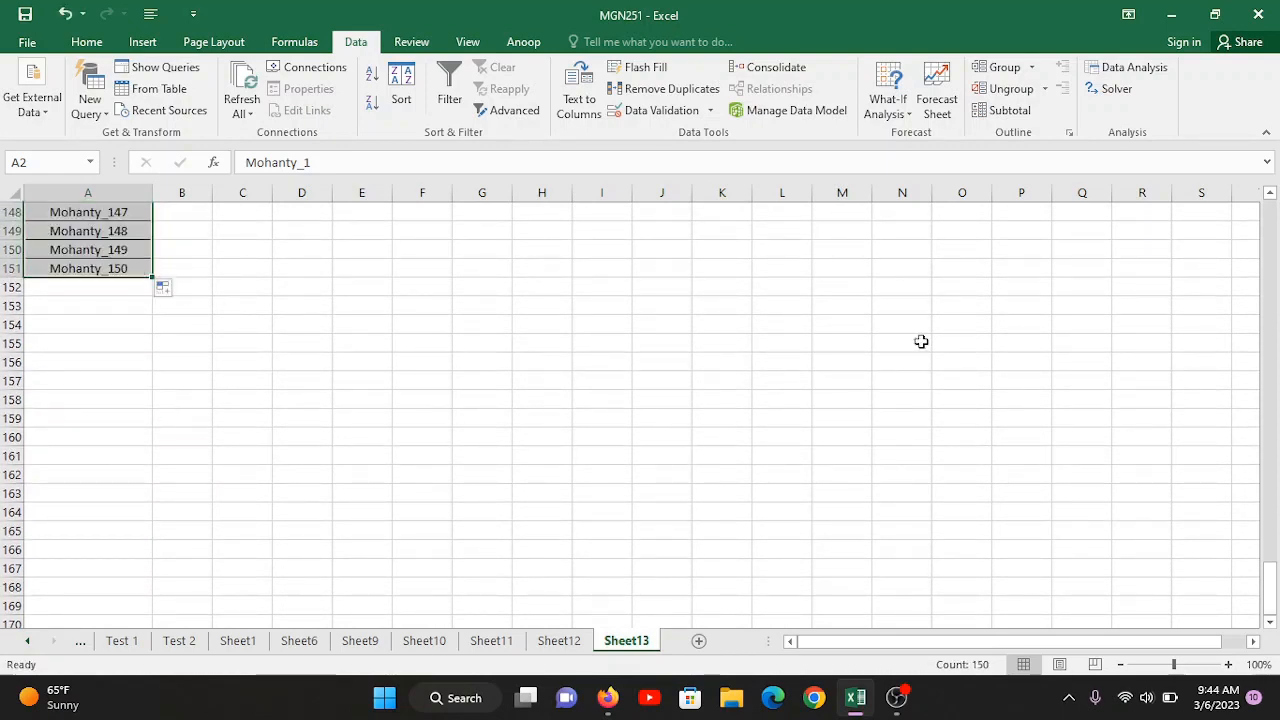
{"action": "left_click_drag", "start_coordinate": [1270, 590], "coordinate": [1244, 150]}
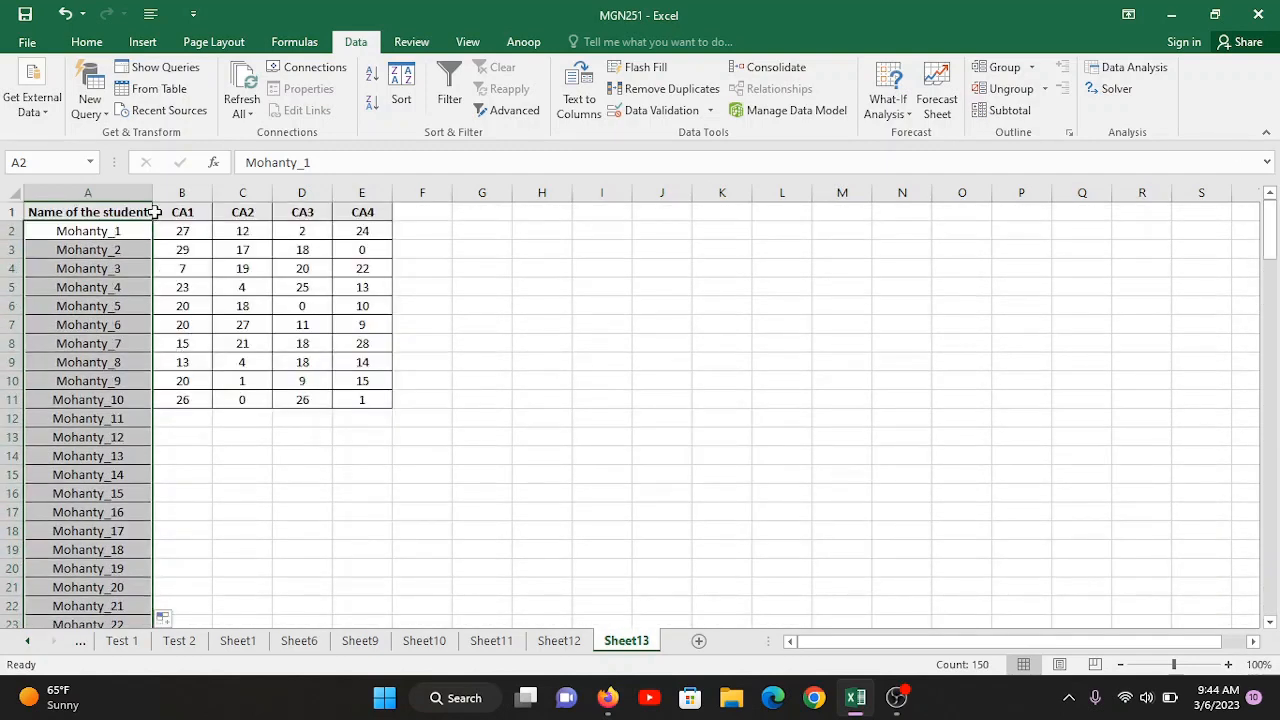
Step: Enter the formula =RANDBETWEEN(0,30) in cell B12 under CA1
{"action": "left_click_drag", "start_coordinate": [177, 399], "coordinate": [177, 381]}
{"action": "left_click", "coordinate": [187, 381]}
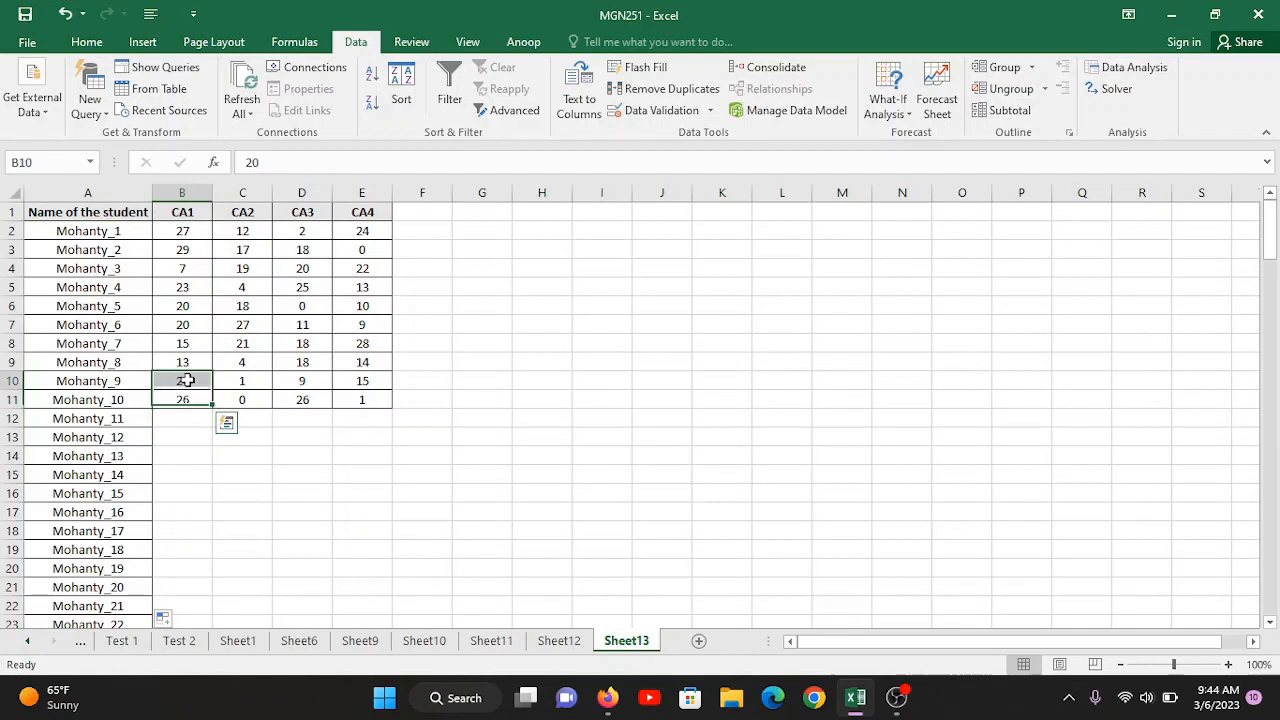
{"action": "left_click", "coordinate": [177, 419]}
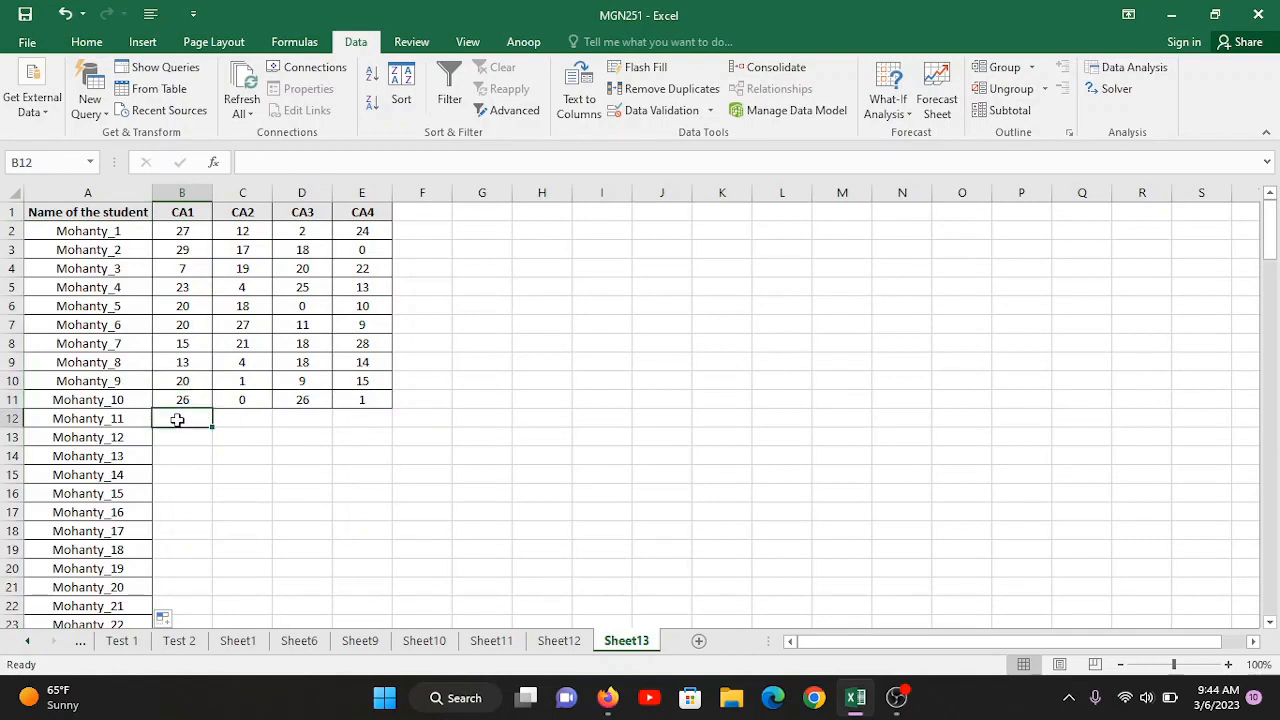
{"action": "type", "text": "=randb"}
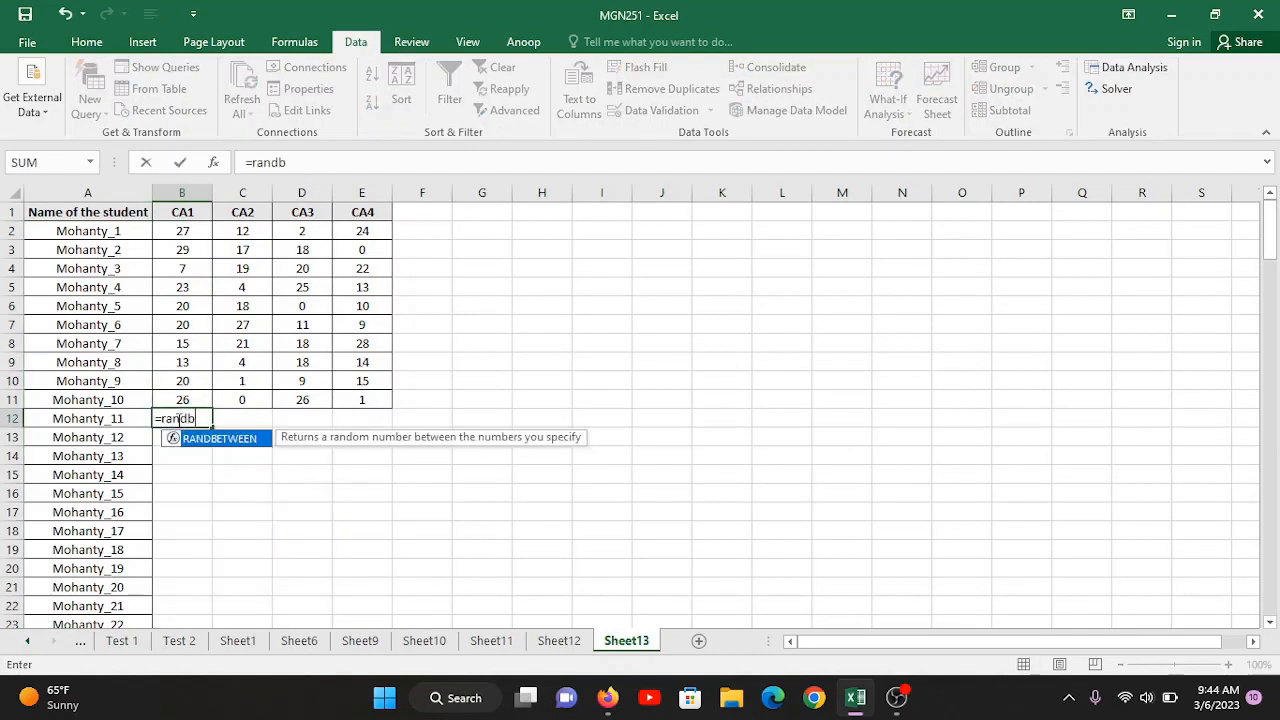
{"action": "type", "text": "e"}
{"action": "key", "text": "Tab"}
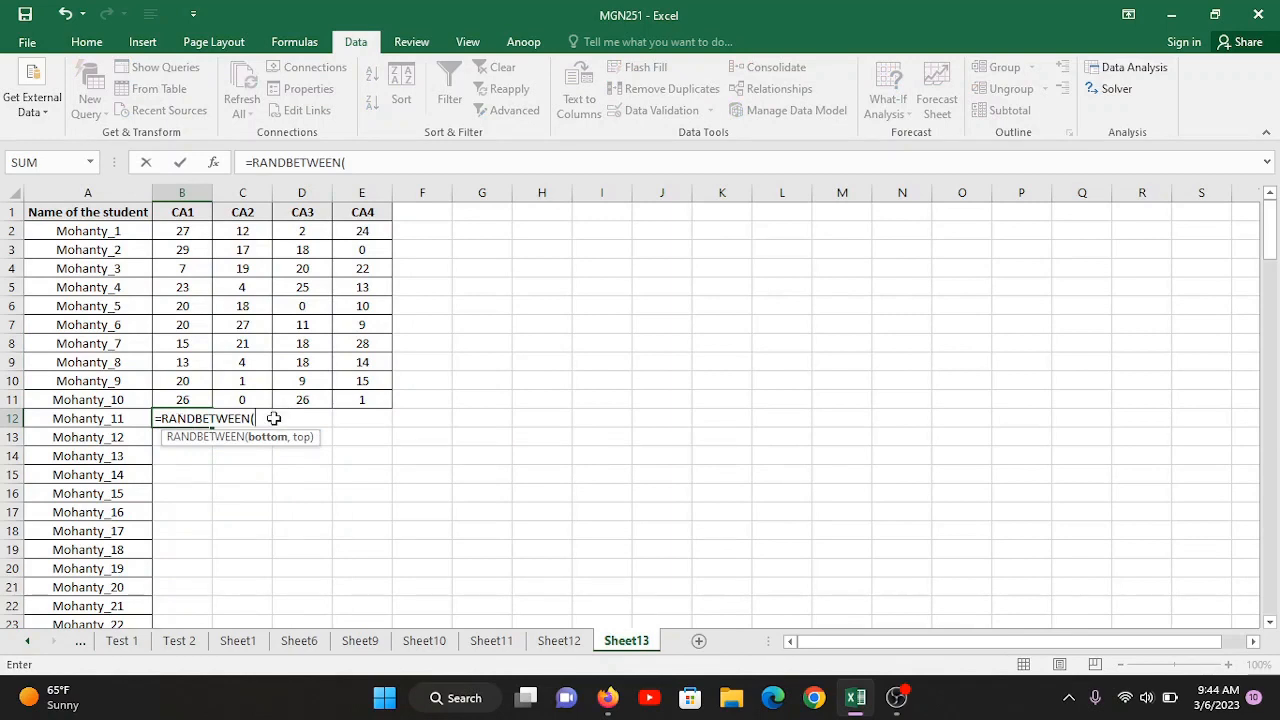
{"action": "type", "text": "0,"}
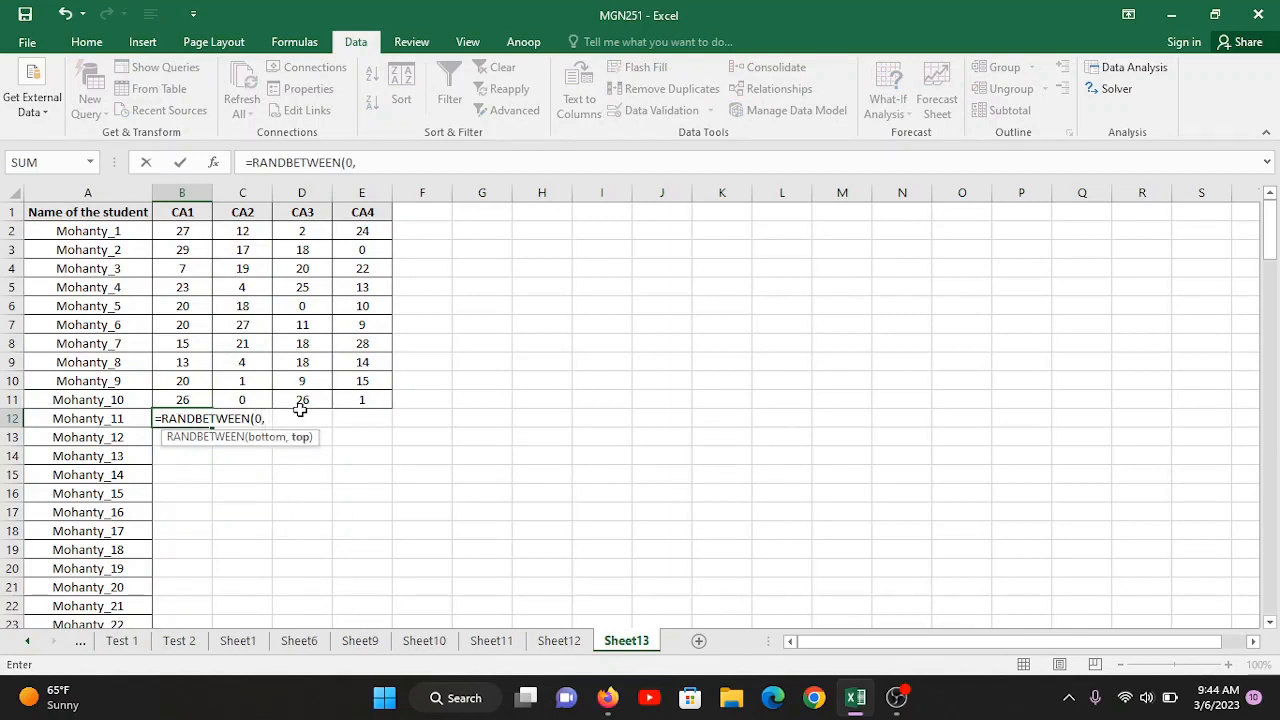
{"action": "type", "text": "30"}
{"action": "key", "text": "Return"}
Step: Copy the random-number formula from B12 into the empty CA1 to CA4 cells for all remaining students, B12:E151
{"action": "left_click", "coordinate": [199, 422]}
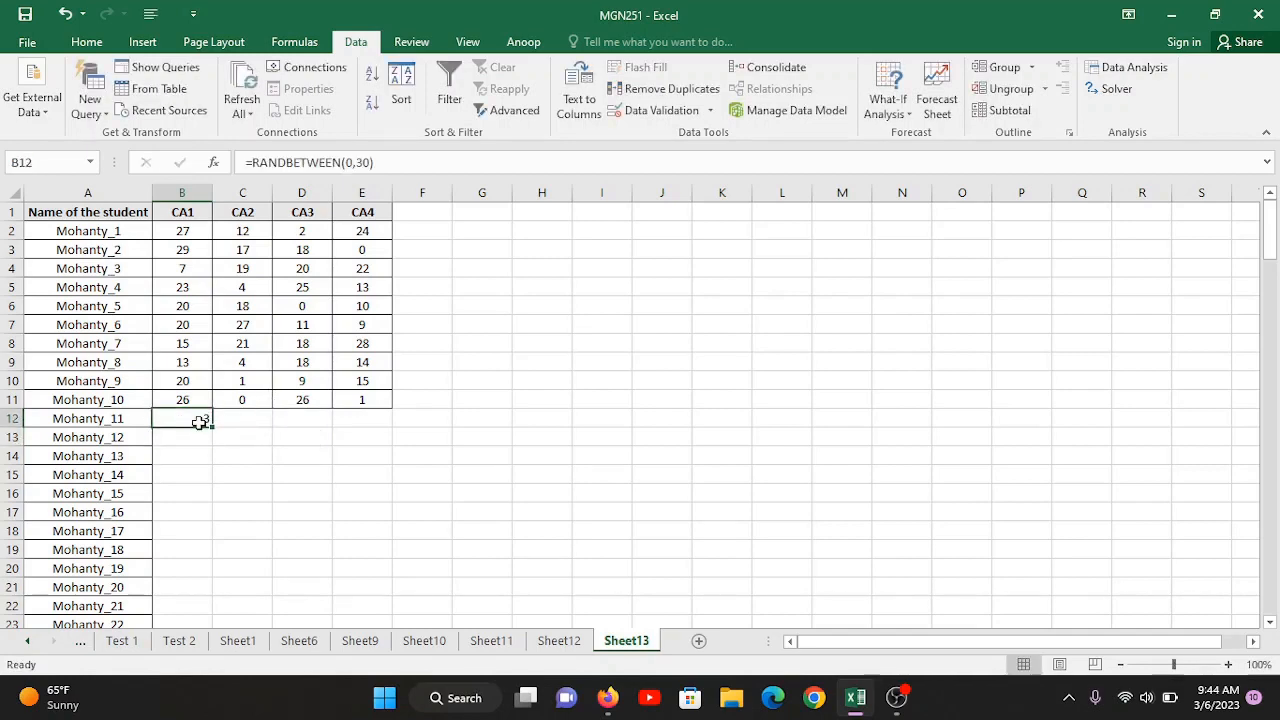
{"action": "key", "text": "ctrl+c"}
{"action": "left_click_drag", "start_coordinate": [199, 422], "coordinate": [343, 525]}
{"action": "key", "text": "ctrl+v"}
{"action": "scroll", "coordinate": [342, 520], "scroll_direction": "up", "scroll_amount": 20}
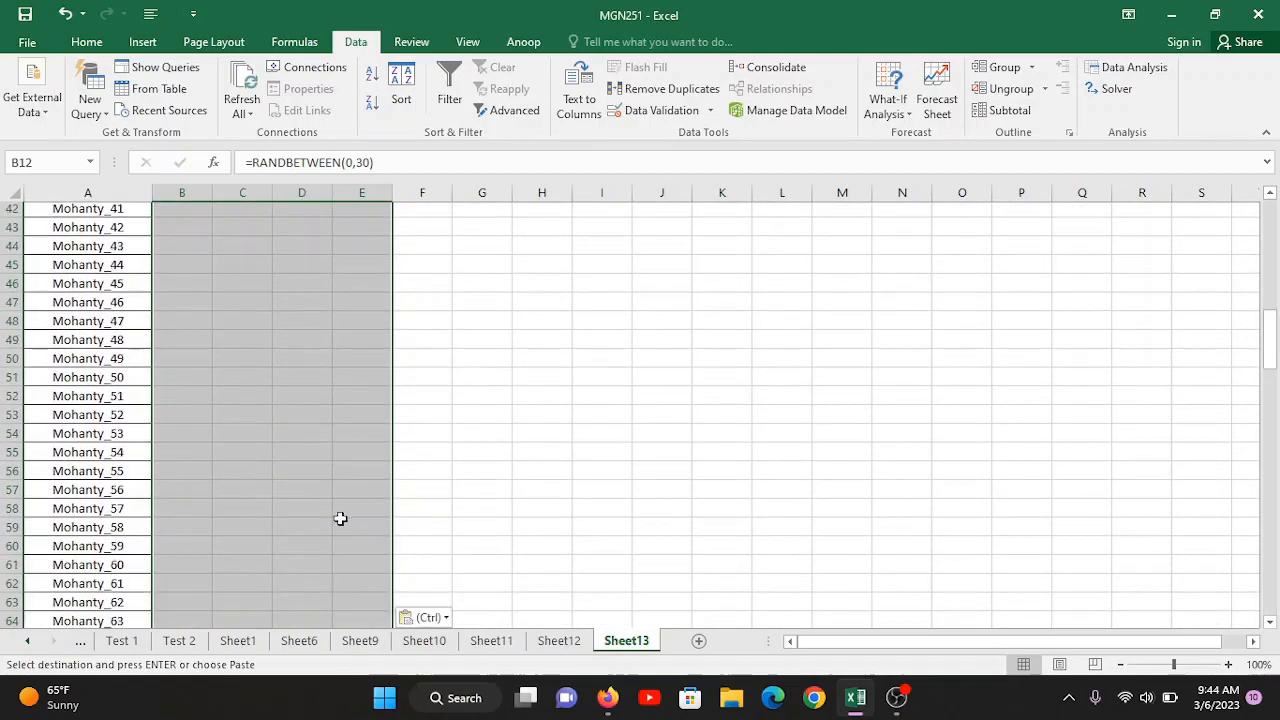
{"action": "left_click", "coordinate": [343, 529]}
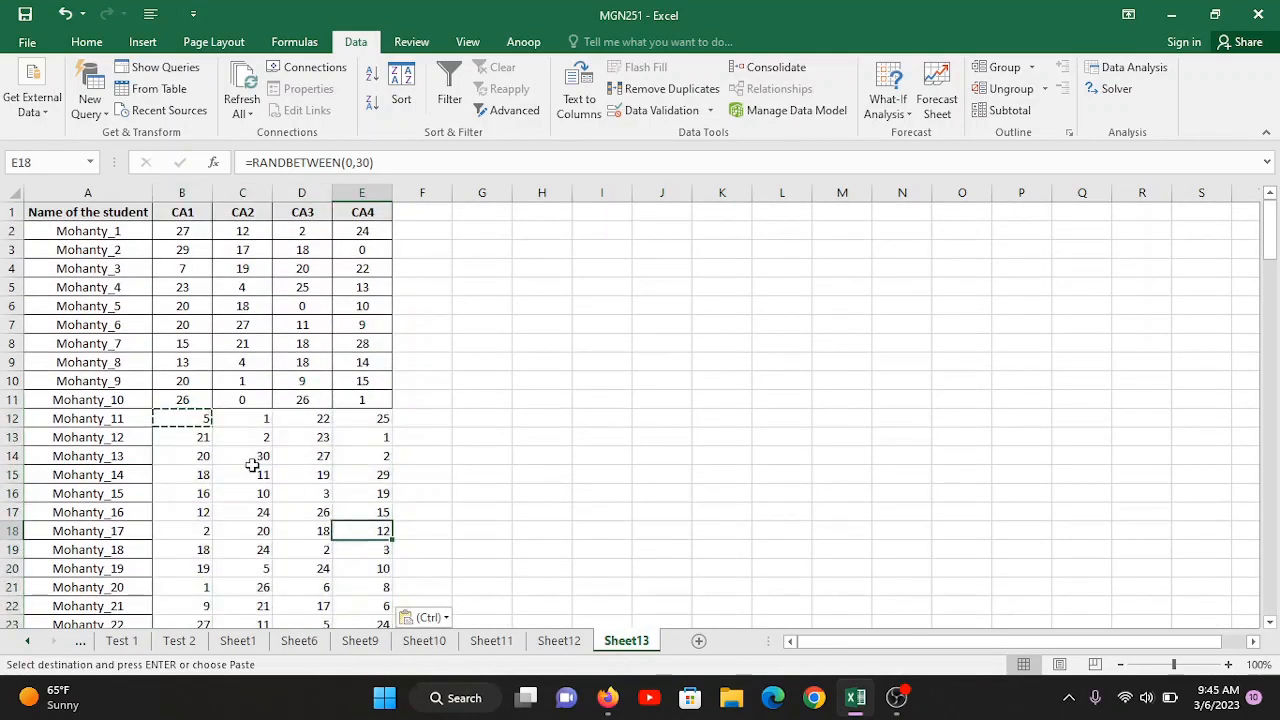
Step: Apply All Borders to the entire student score table
{"action": "left_click", "coordinate": [250, 460]}
{"action": "key", "text": "ctrl+a"}
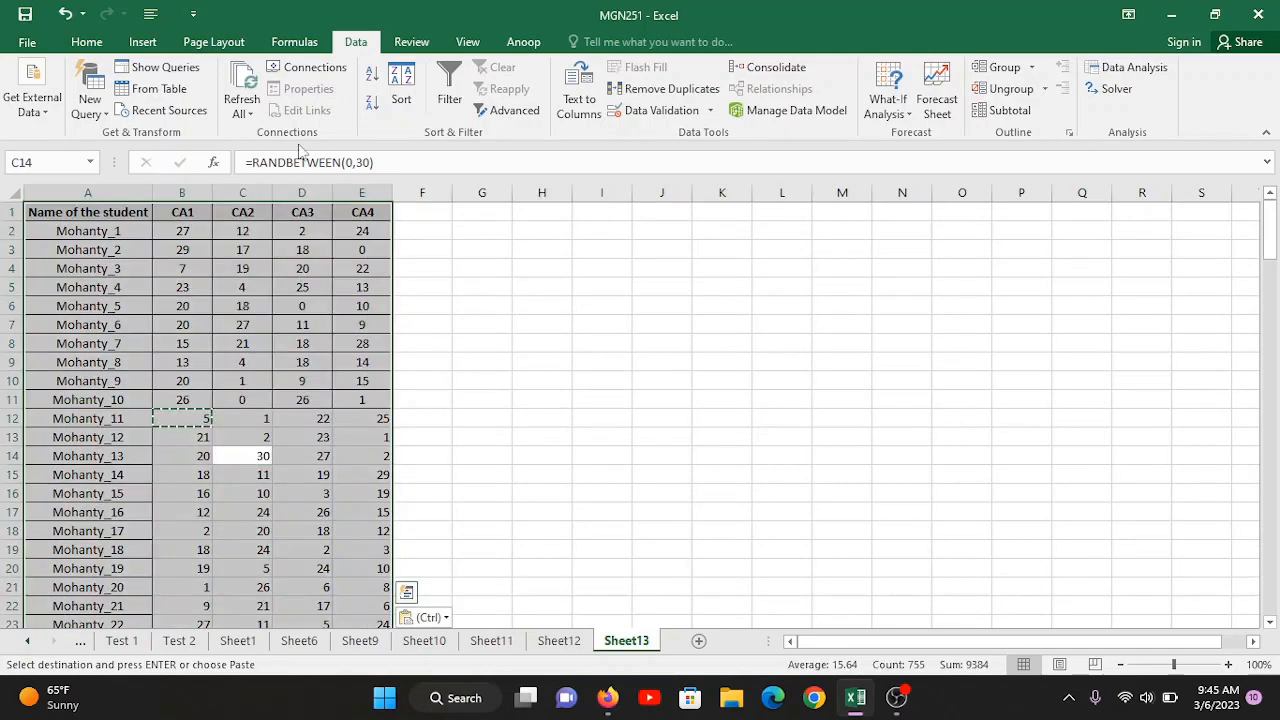
{"action": "left_click", "coordinate": [86, 42]}
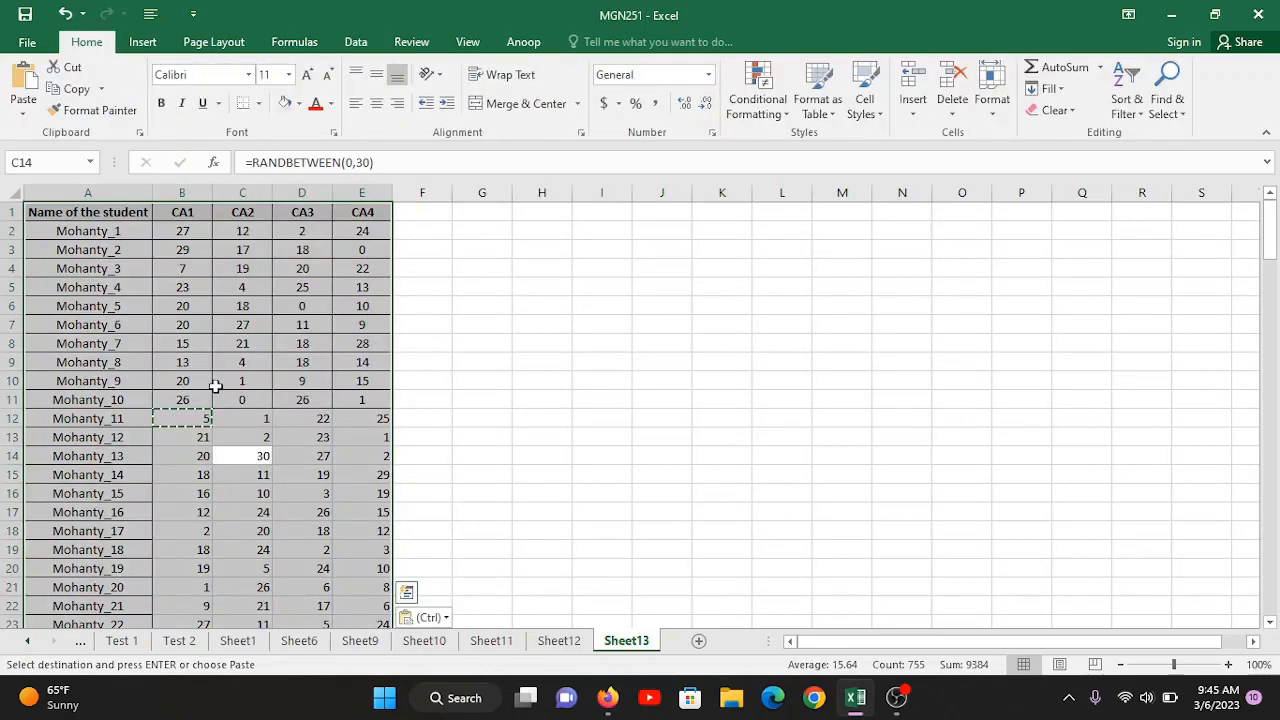
{"action": "left_click", "coordinate": [237, 493]}
{"action": "key", "text": "ctrl+a"}
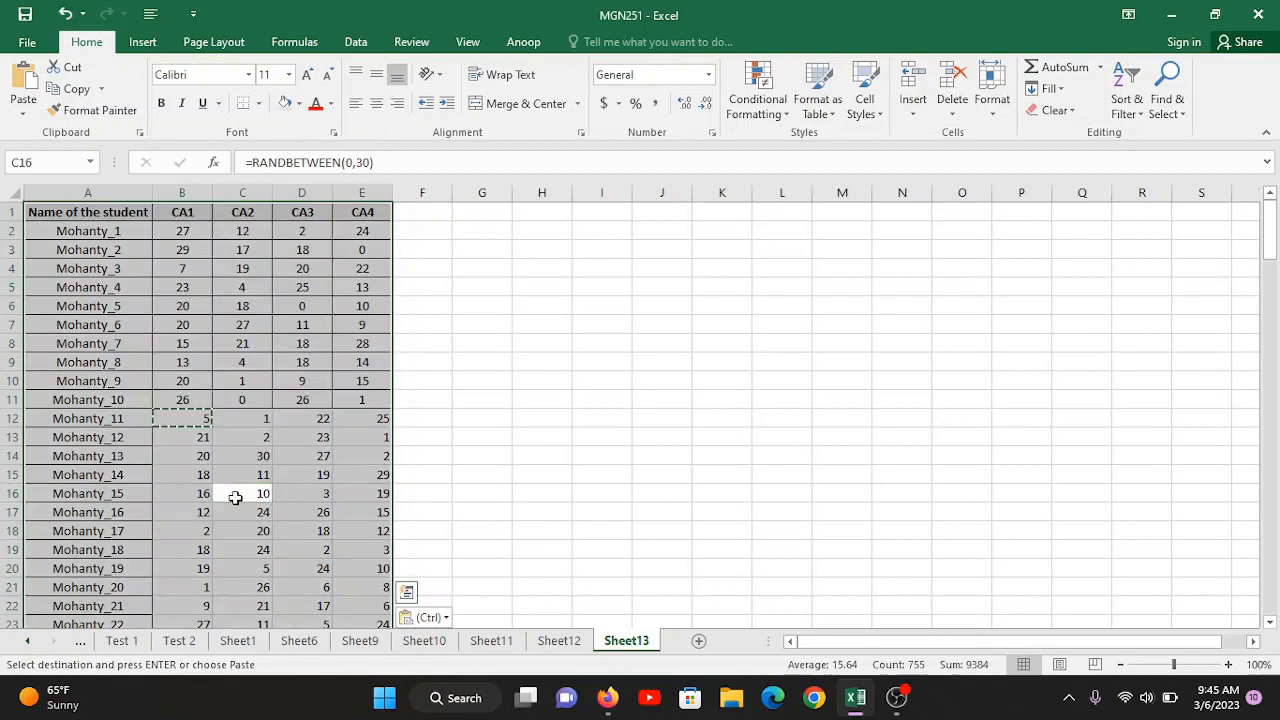
{"action": "left_click", "coordinate": [258, 103]}
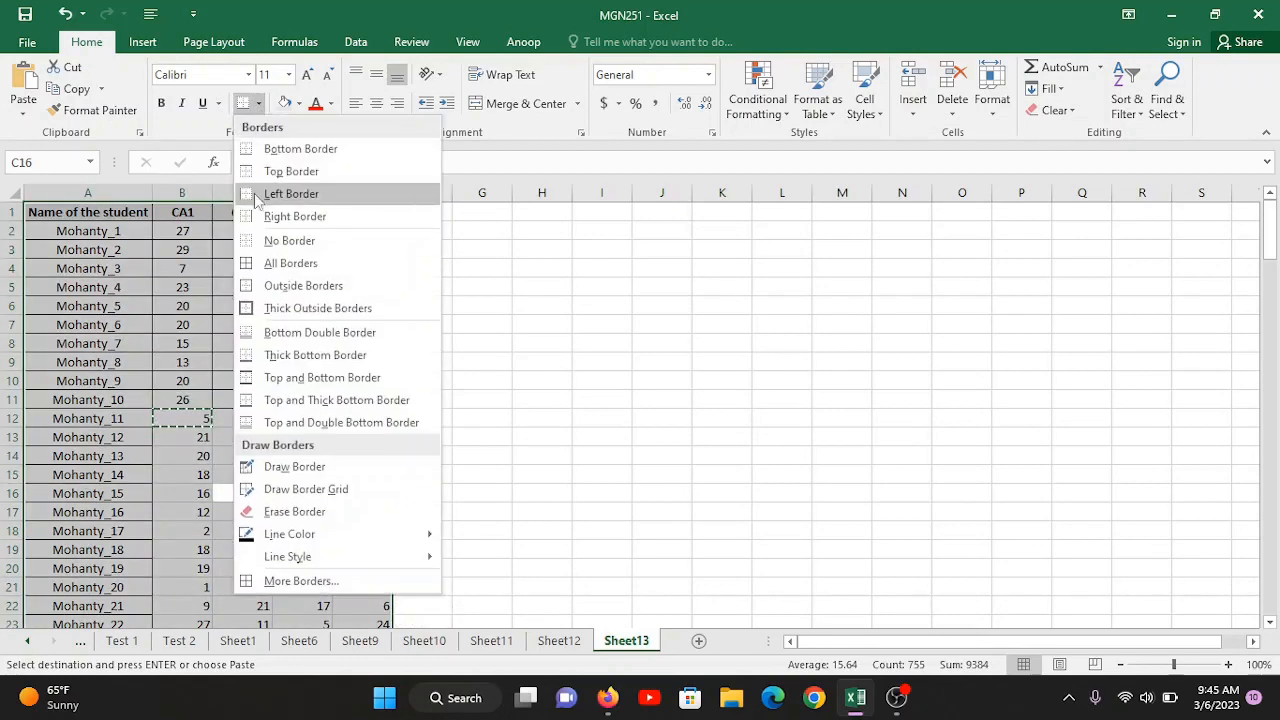
{"action": "left_click", "coordinate": [269, 265]}
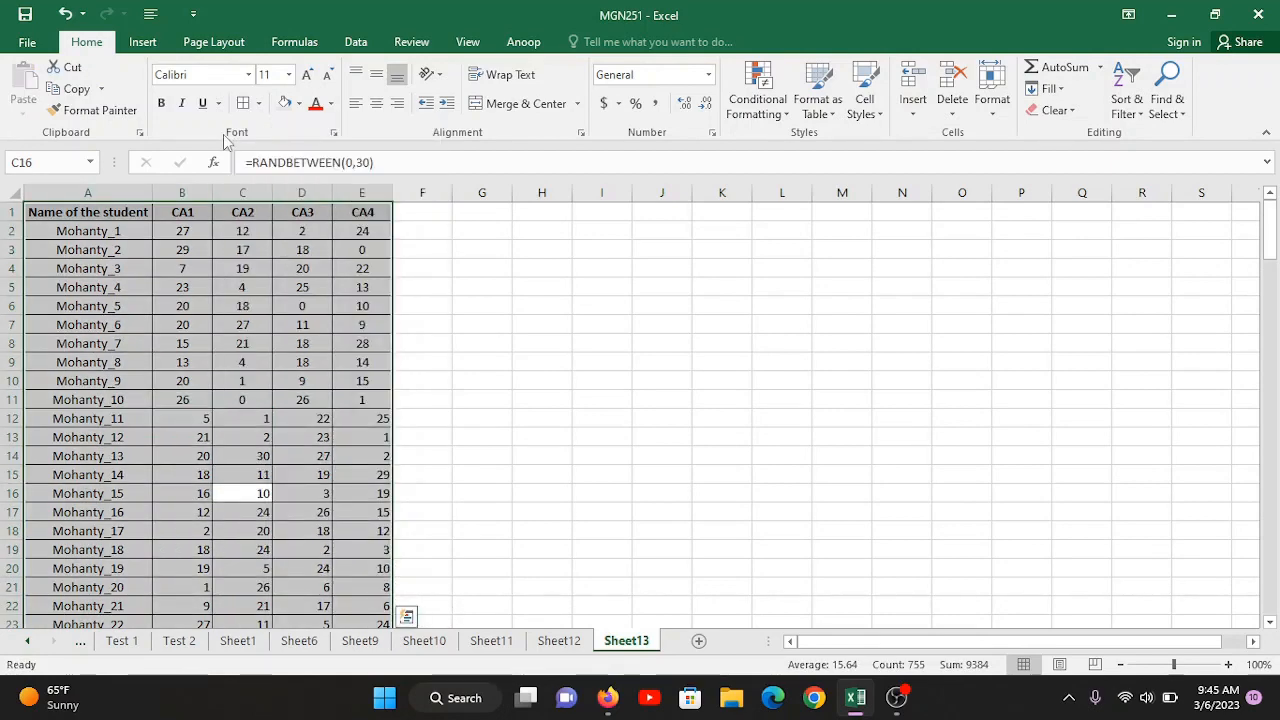
Step: Center the contents of the CA1 to CA4 columns horizontally and save the workbook
{"action": "left_click_drag", "start_coordinate": [182, 186], "coordinate": [375, 193]}
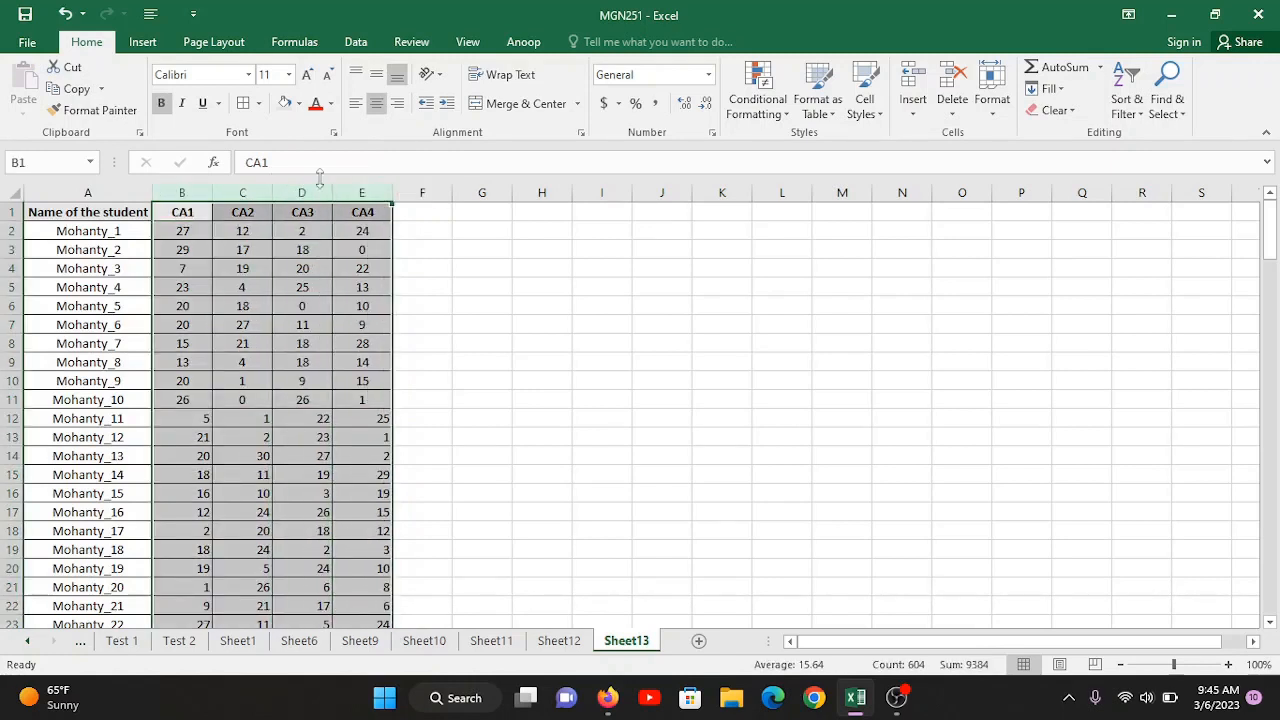
{"action": "left_click", "coordinate": [376, 104]}
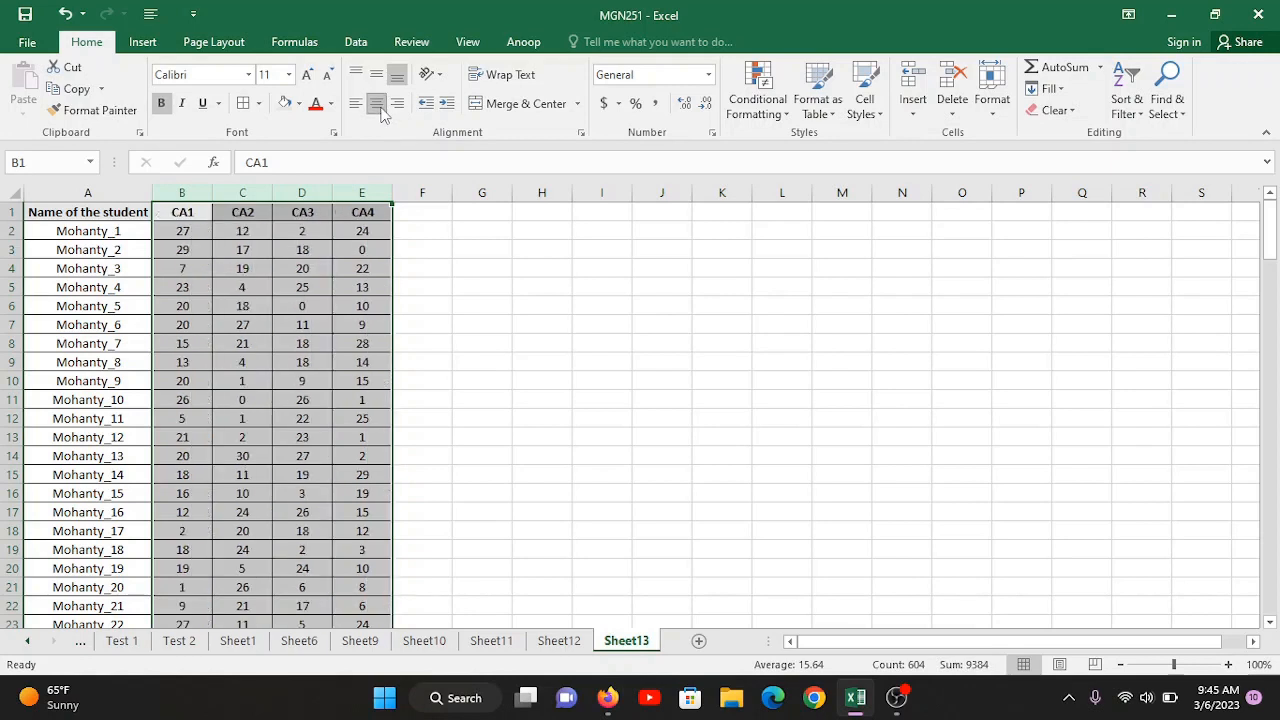
{"action": "left_click", "coordinate": [215, 460]}
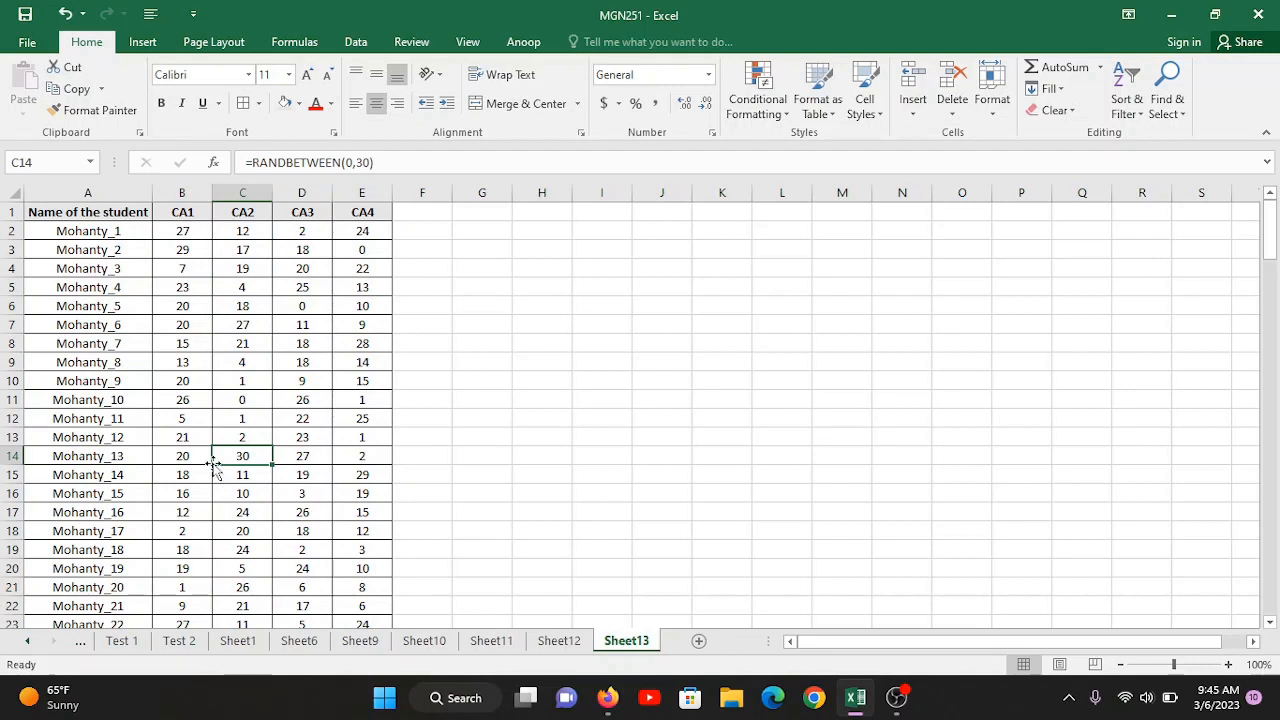
{"action": "key", "text": "ctrl+s"}
Step: Inspect the contents of cell C148 near the end of the CA2 column
{"action": "left_click", "coordinate": [166, 357]}
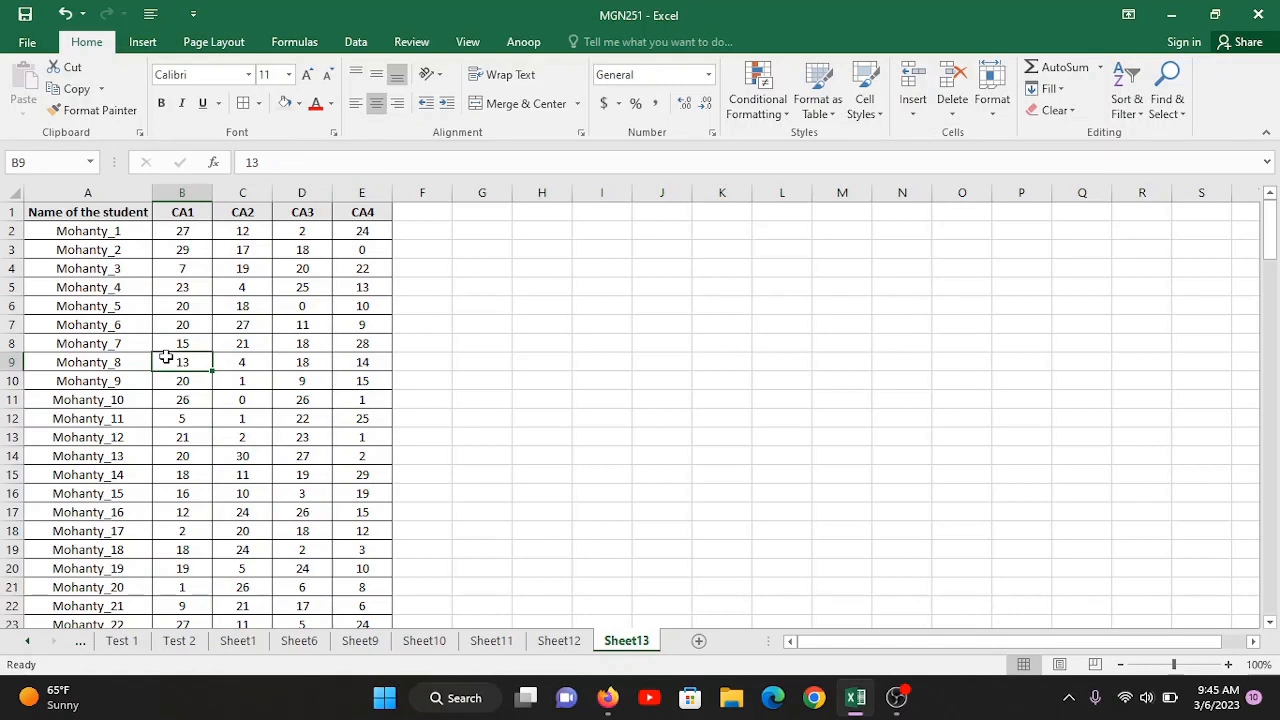
{"action": "left_click", "coordinate": [240, 478]}
{"action": "key", "text": "ctrl+Down"}
{"action": "scroll", "coordinate": [240, 480], "scroll_direction": "down", "scroll_amount": 2}
{"action": "double_click", "coordinate": [240, 362]}
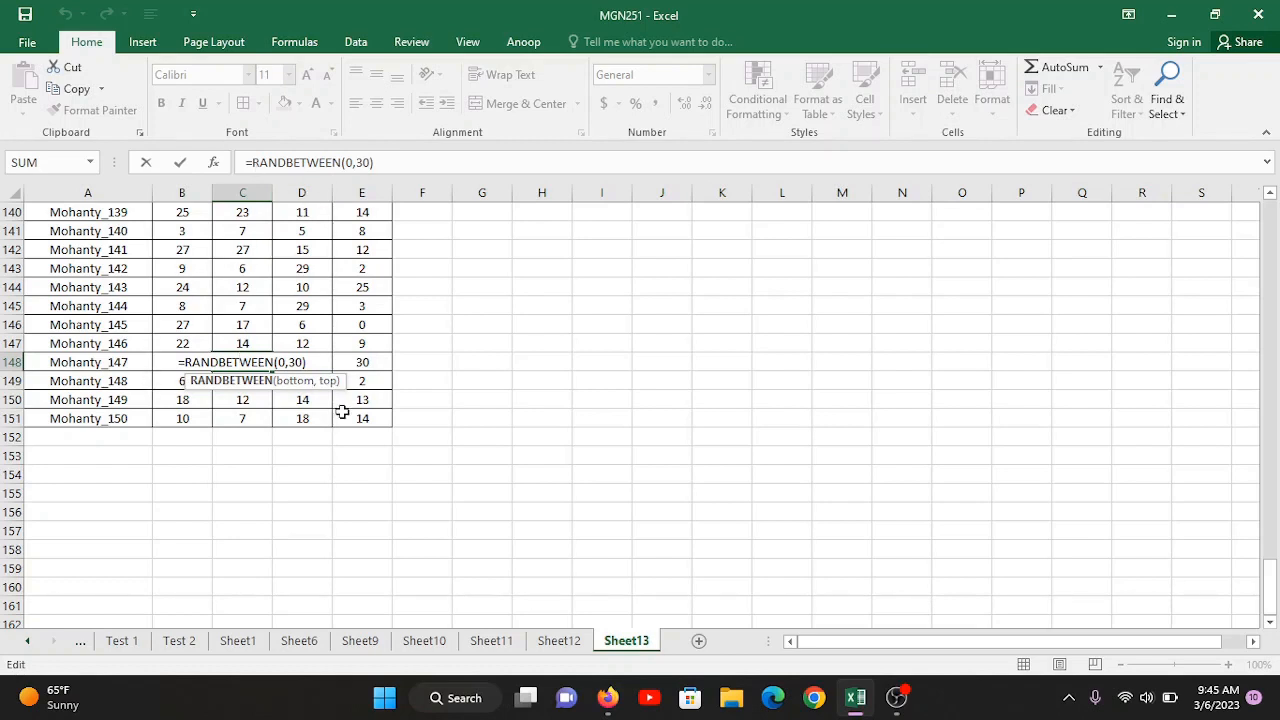
{"action": "key", "text": "Escape"}
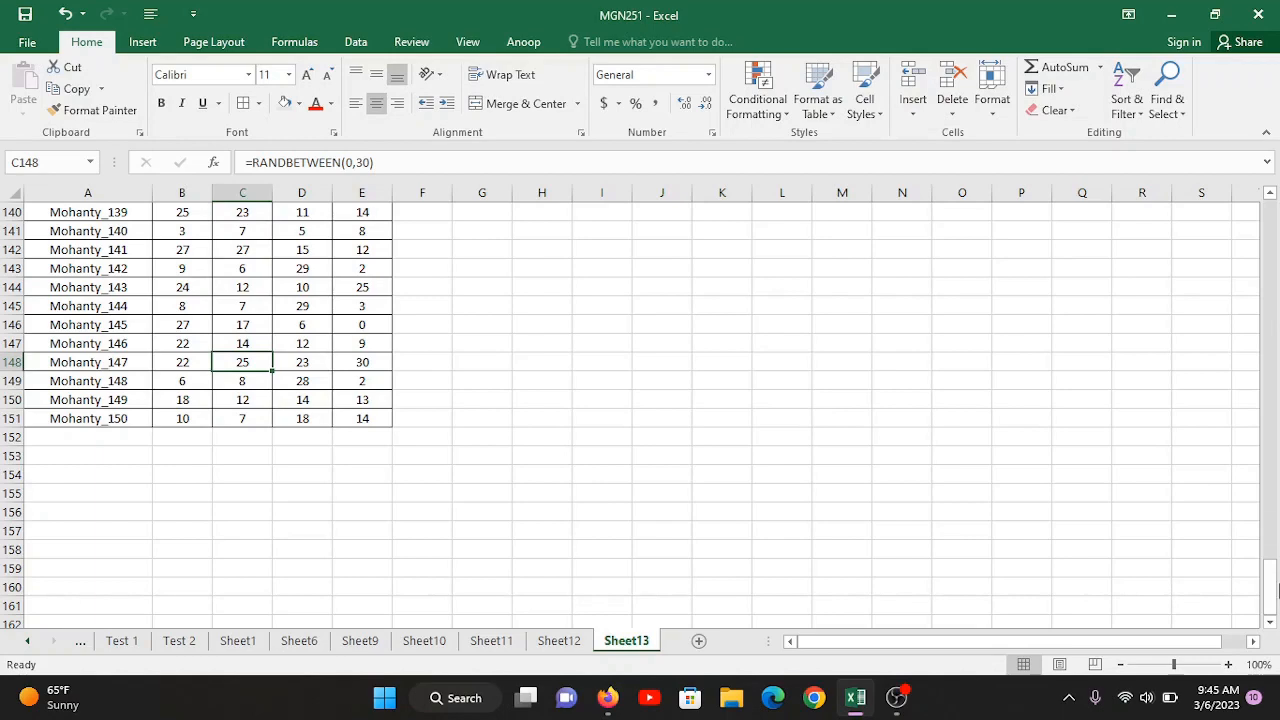
Step: Copy the whole score table and paste it over itself as Values with Paste Special
{"action": "left_click_drag", "start_coordinate": [1270, 580], "coordinate": [1277, 345]}
{"action": "left_click_drag", "start_coordinate": [1277, 220], "coordinate": [1276, 200]}
{"action": "left_click", "coordinate": [236, 288]}
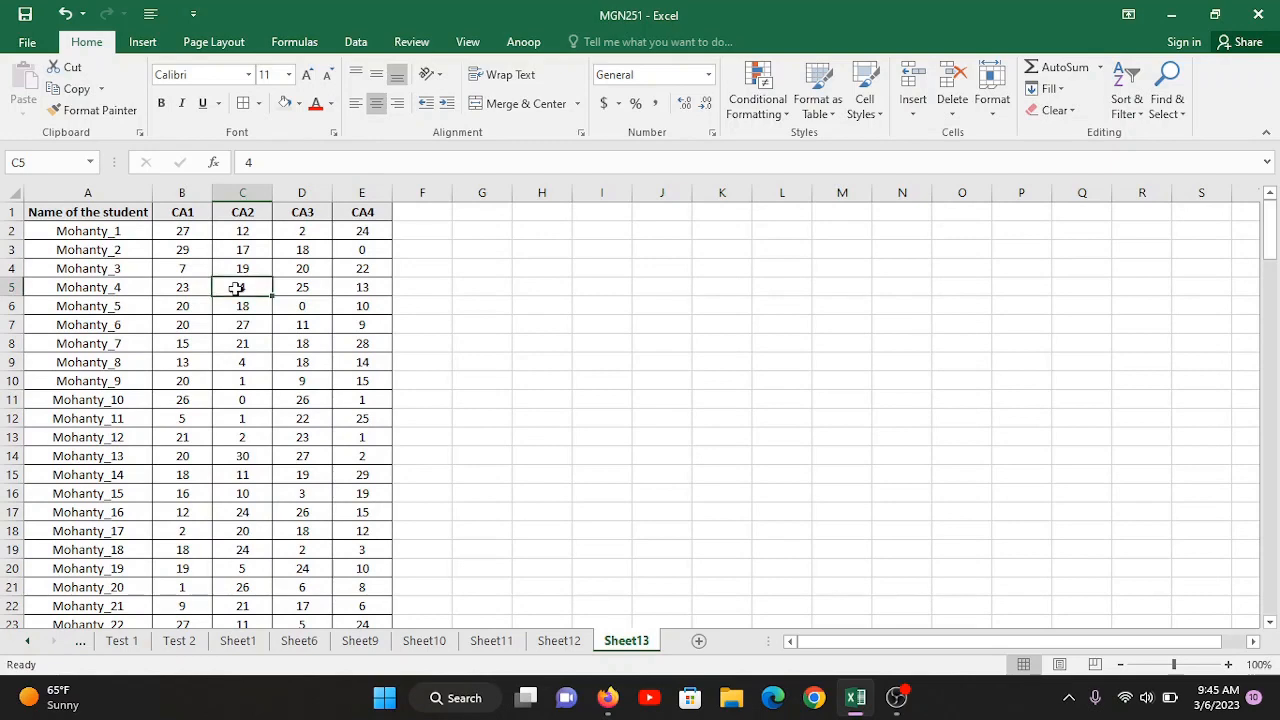
{"action": "key", "text": "ctrl+a"}
{"action": "key", "text": "ctrl+c"}
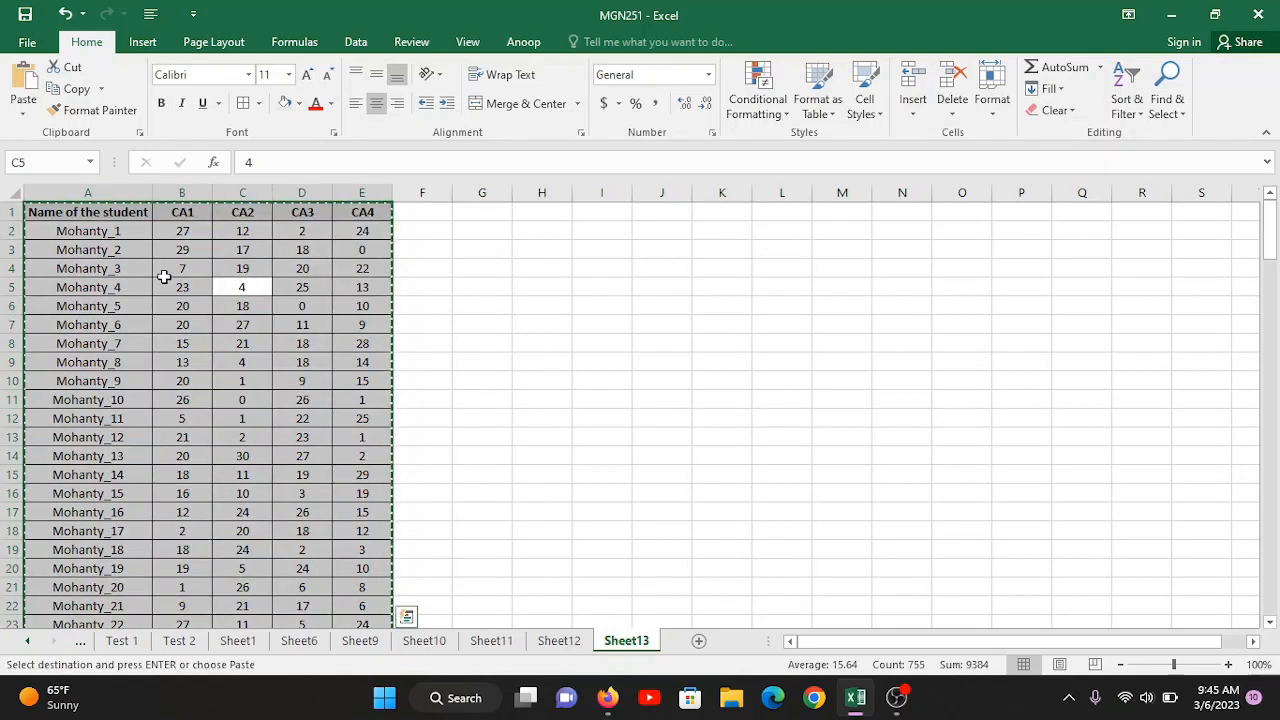
{"action": "right_click", "coordinate": [55, 212]}
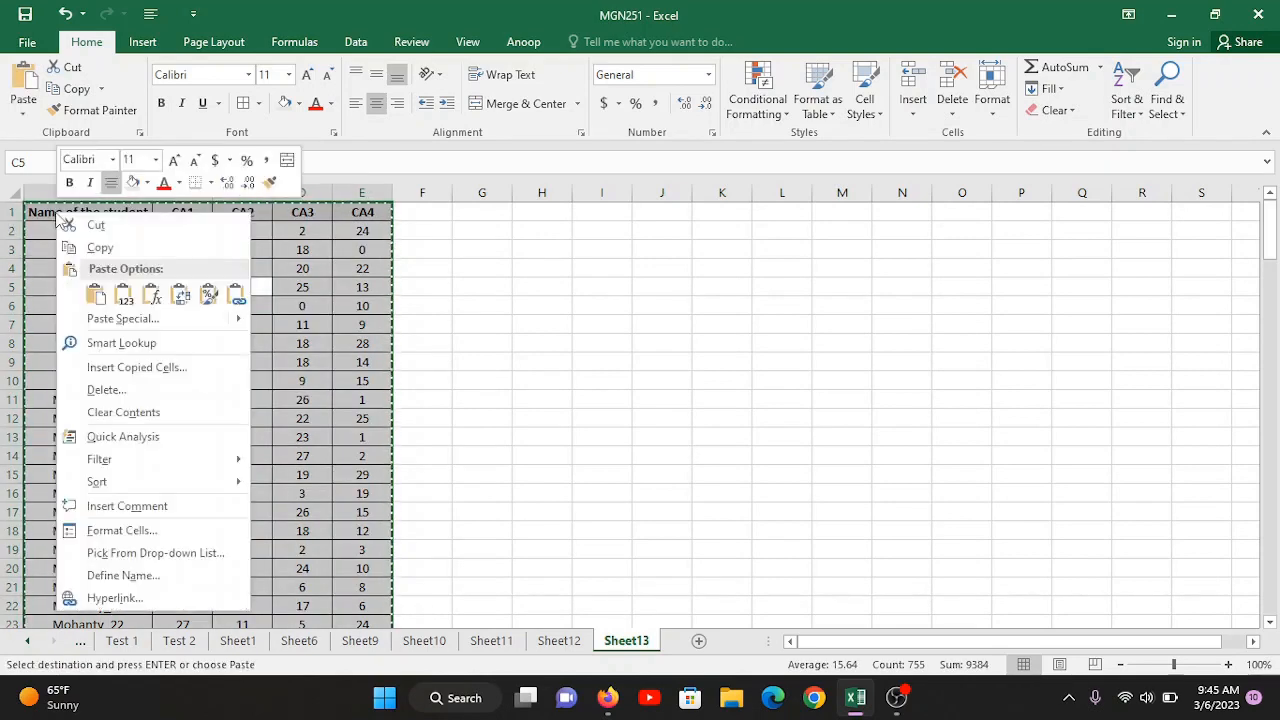
{"action": "left_click", "coordinate": [122, 318]}
{"action": "left_click", "coordinate": [52, 241]}
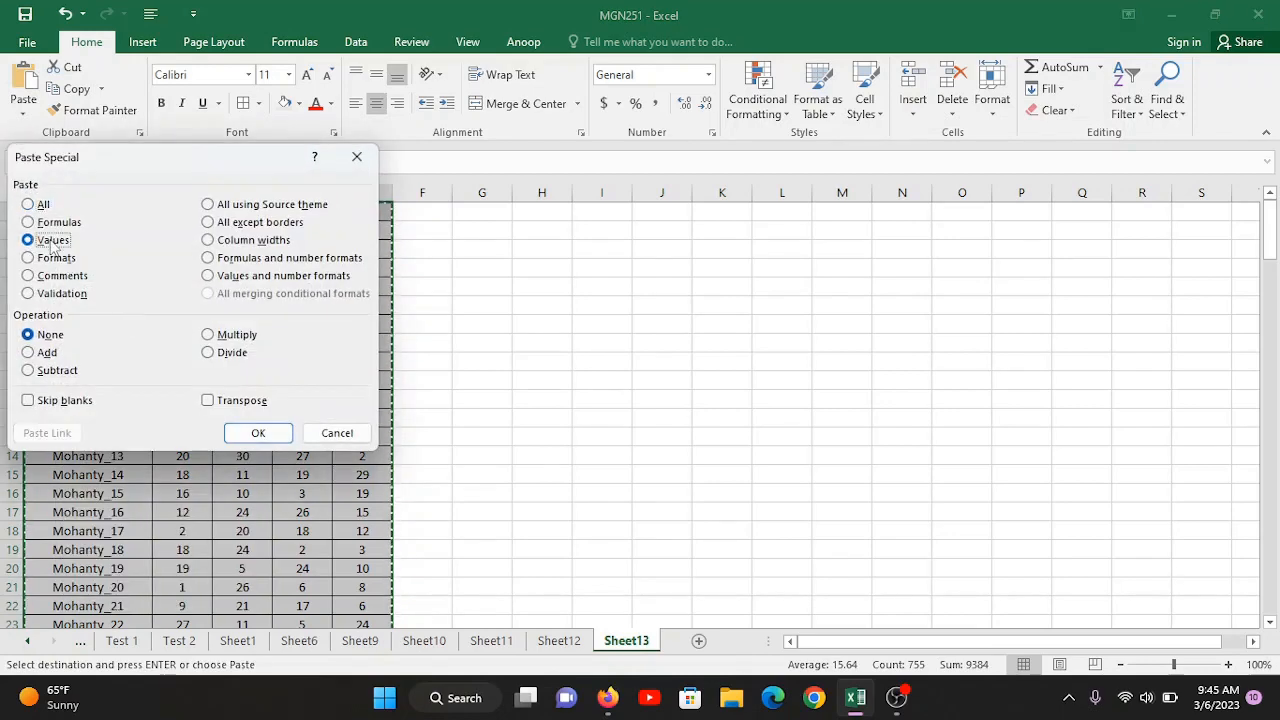
{"action": "left_click", "coordinate": [258, 433]}
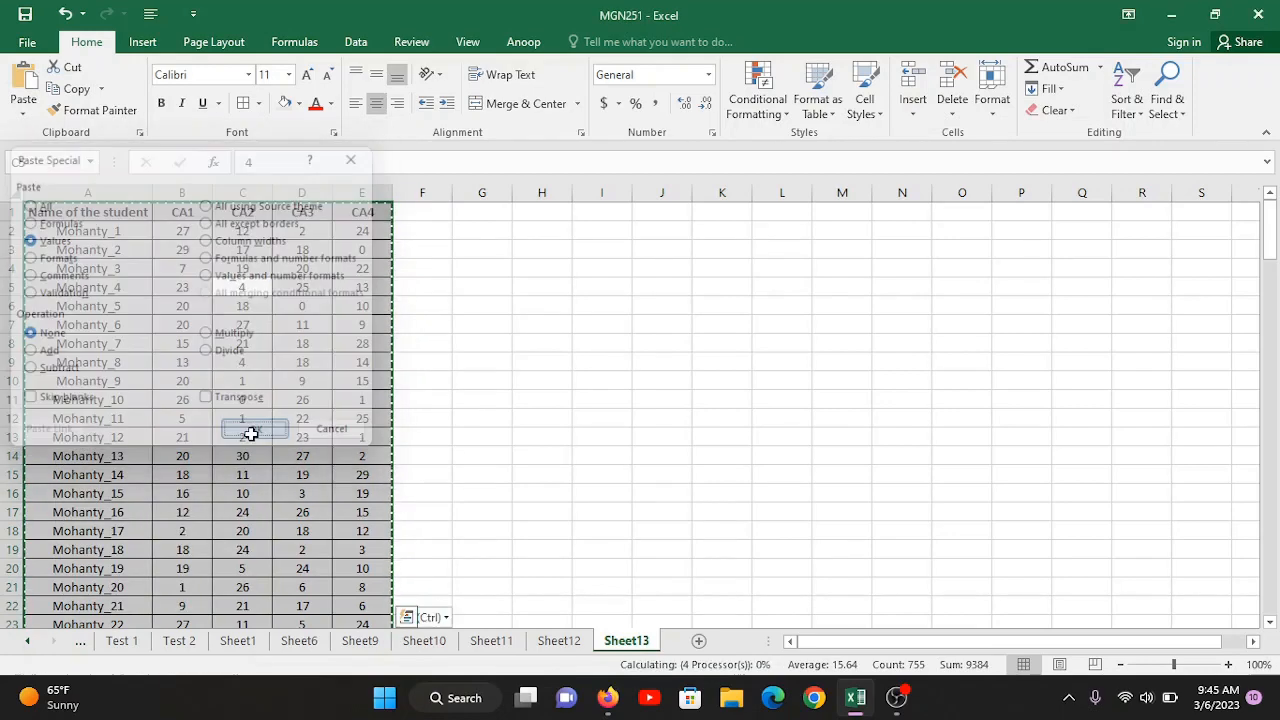
Step: Check the contents of pasted score cells such as C13 and D53 for remaining formulas
{"action": "left_click", "coordinate": [253, 437]}
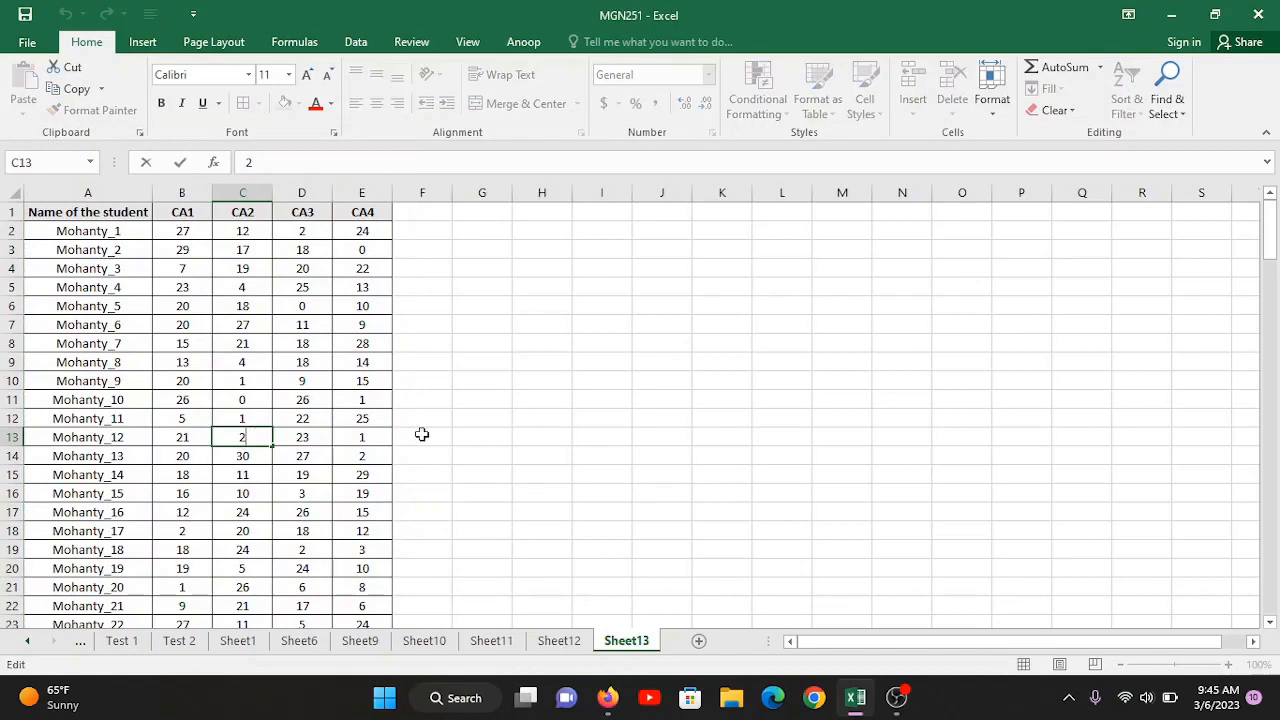
{"action": "left_click", "coordinate": [252, 511]}
{"action": "key", "text": "Down"}
{"action": "key", "text": "Down"}
{"action": "key", "text": "Down"}
{"action": "key", "text": "Down"}
{"action": "key", "text": "Down"}
{"action": "key", "text": "Down"}
{"action": "key", "text": "Down"}
{"action": "key", "text": "Down"}
{"action": "key", "text": "Down"}
{"action": "key", "text": "Down"}
{"action": "key", "text": "Down"}
{"action": "key", "text": "Down"}
{"action": "key", "text": "Down"}
{"action": "key", "text": "Down"}
{"action": "key", "text": "Down"}
{"action": "key", "text": "Down"}
{"action": "key", "text": "Down"}
{"action": "key", "text": "Down"}
{"action": "key", "text": "Down"}
{"action": "key", "text": "Down"}
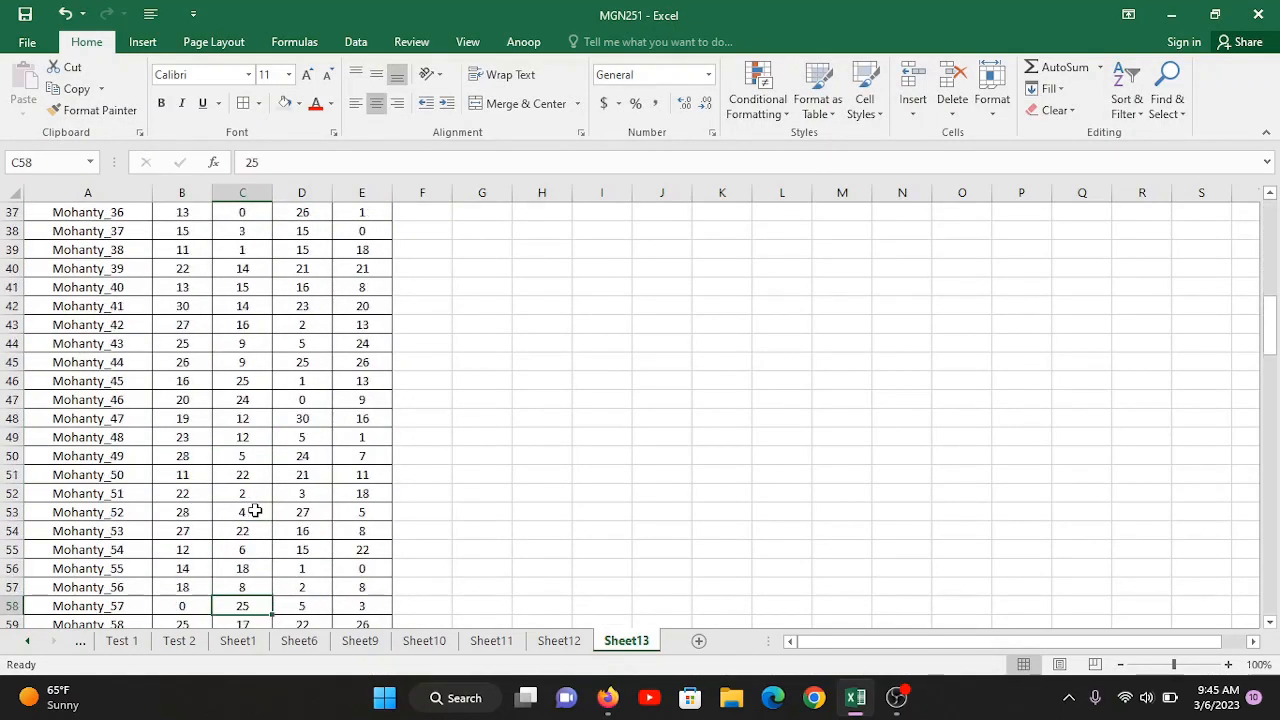
{"action": "left_click", "coordinate": [317, 510]}
{"action": "double_click", "coordinate": [318, 512]}
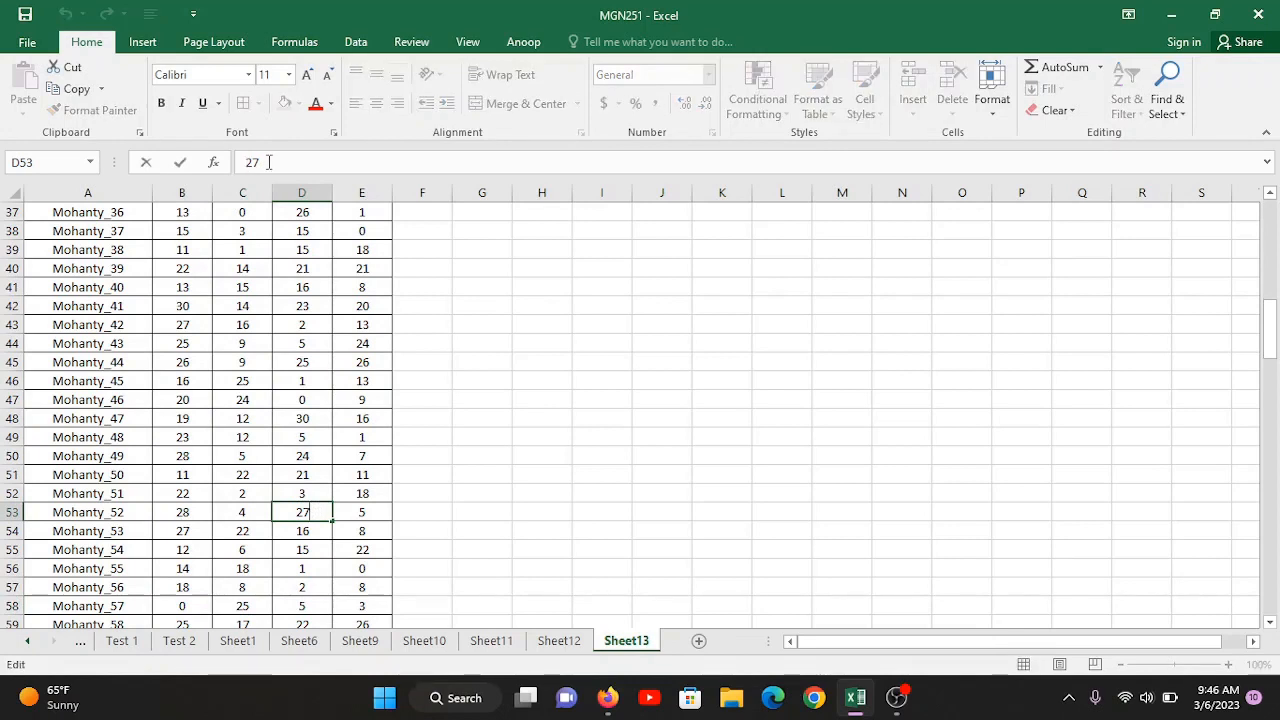
{"action": "key", "text": "Escape"}
{"action": "left_click", "coordinate": [312, 443]}
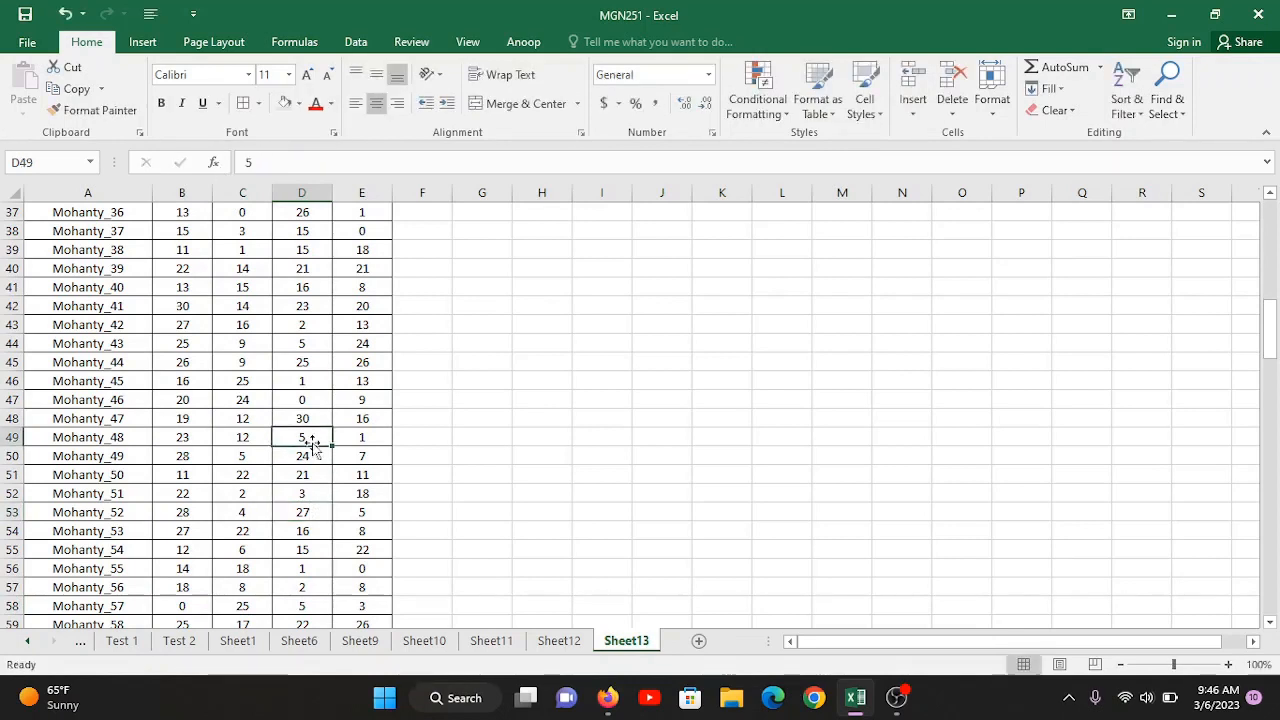
Step: Review the available analysis tools in the Data Analysis list and close it without running any
{"action": "left_click_drag", "start_coordinate": [1275, 303], "coordinate": [1272, 215]}
{"action": "left_click", "coordinate": [260, 267]}
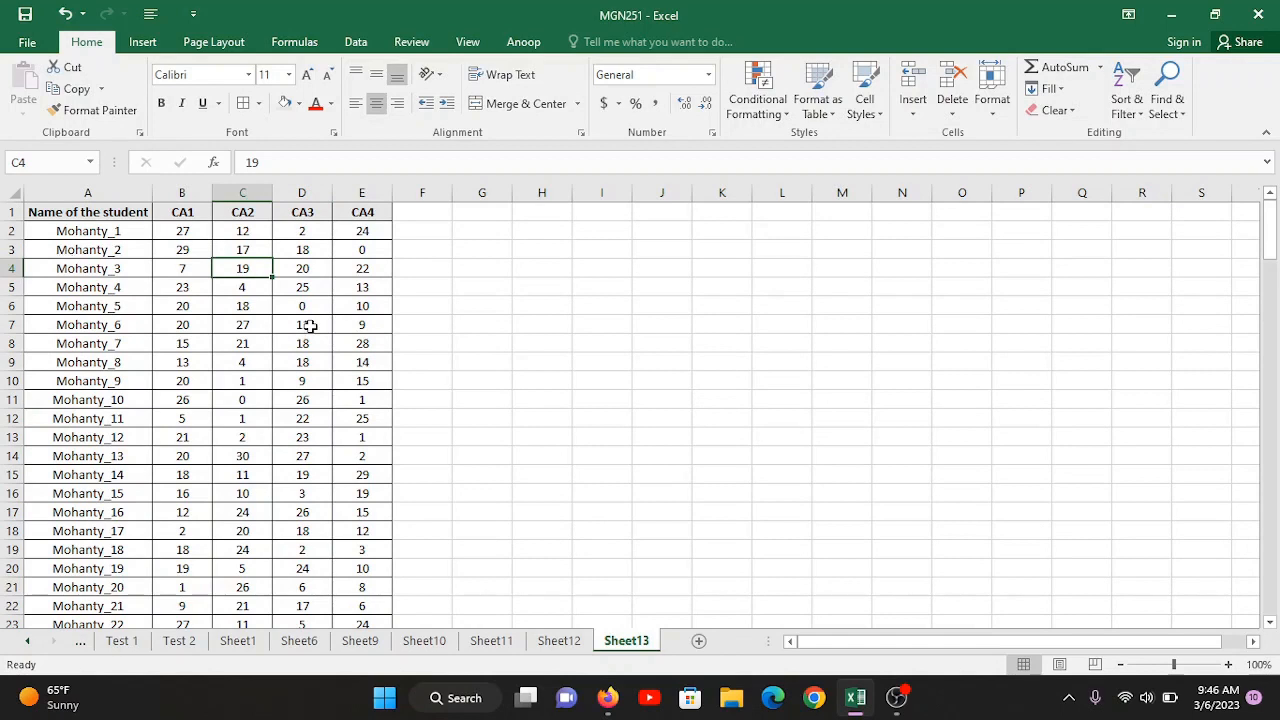
{"action": "left_click", "coordinate": [358, 45]}
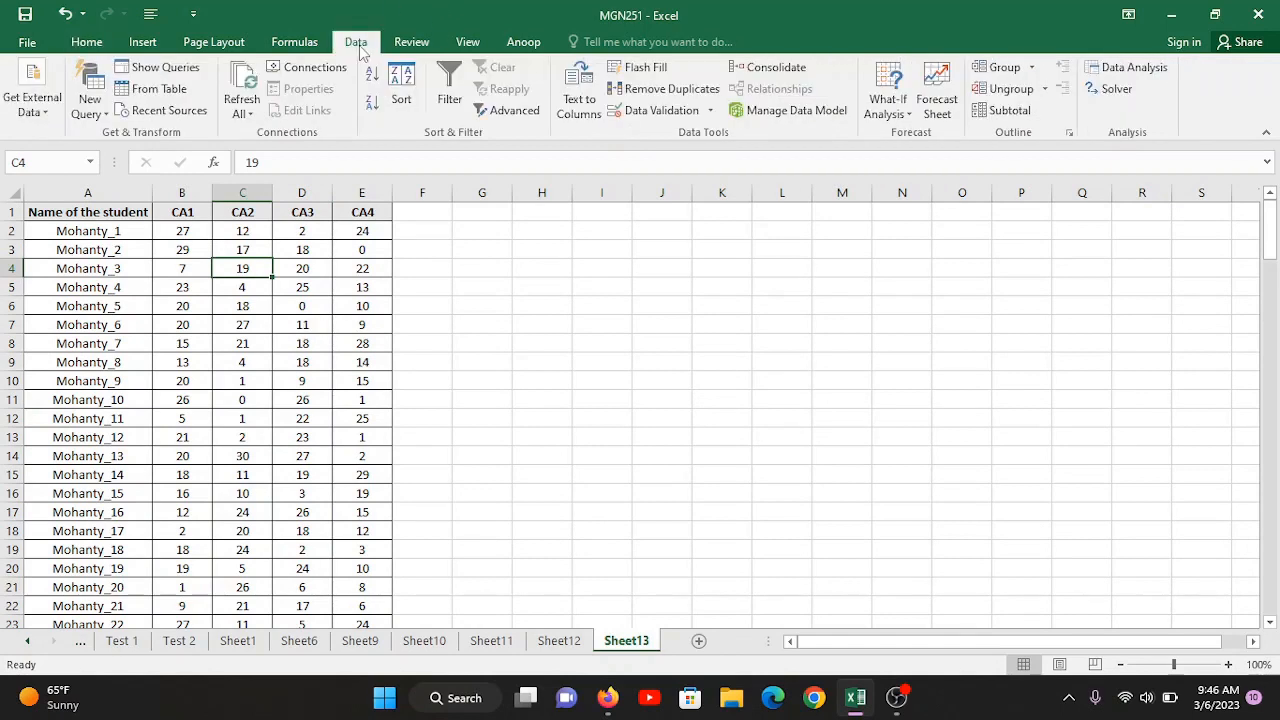
{"action": "left_click", "coordinate": [1135, 67]}
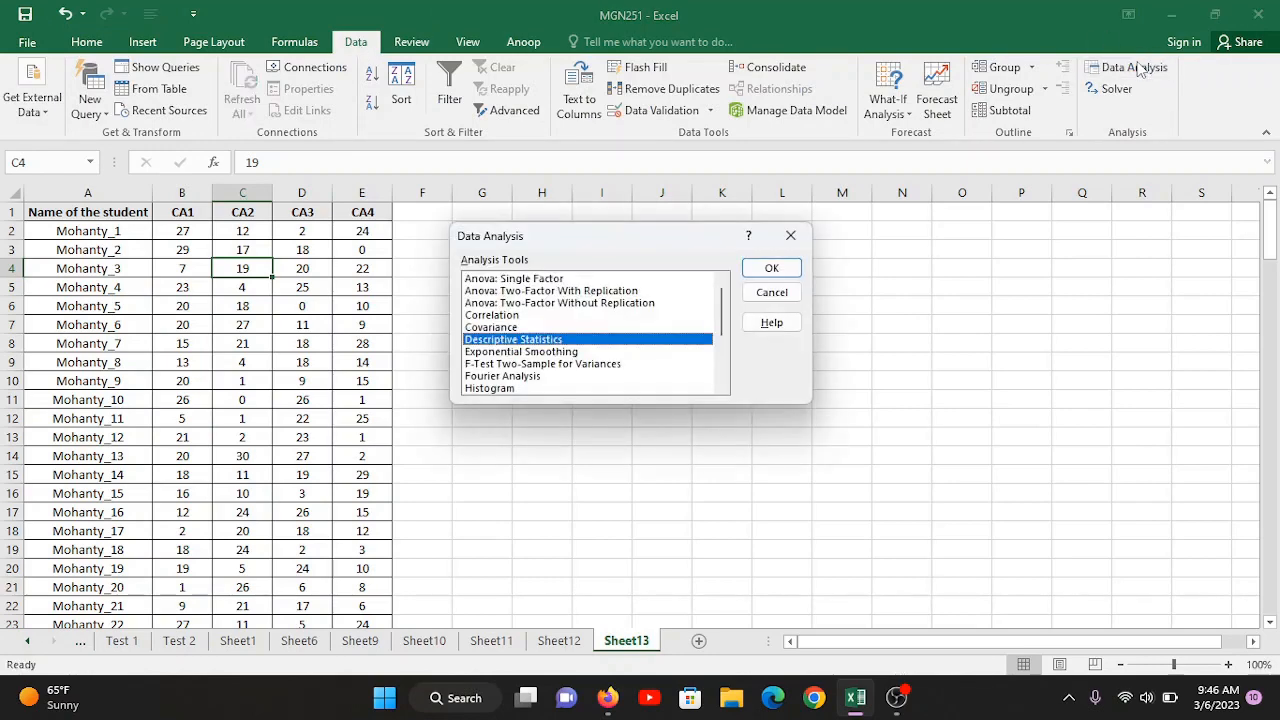
{"action": "left_click_drag", "start_coordinate": [580, 234], "coordinate": [787, 237]}
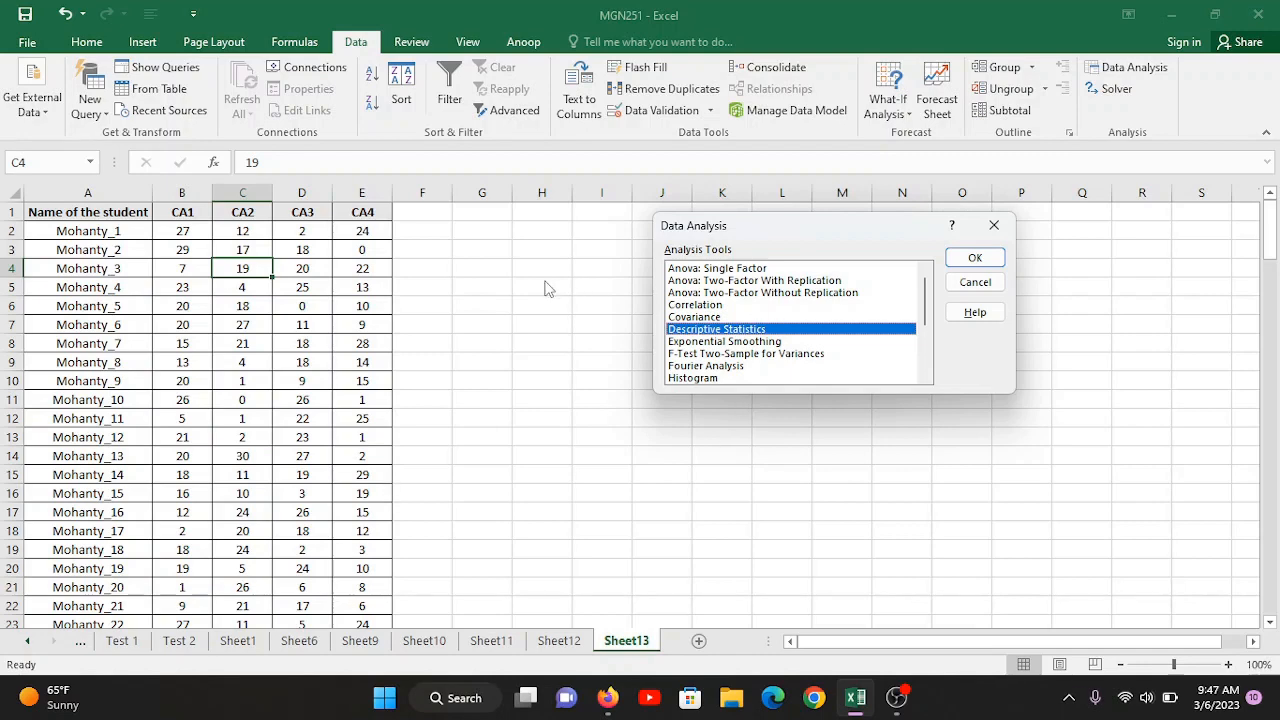
{"action": "left_click_drag", "start_coordinate": [815, 232], "coordinate": [679, 282]}
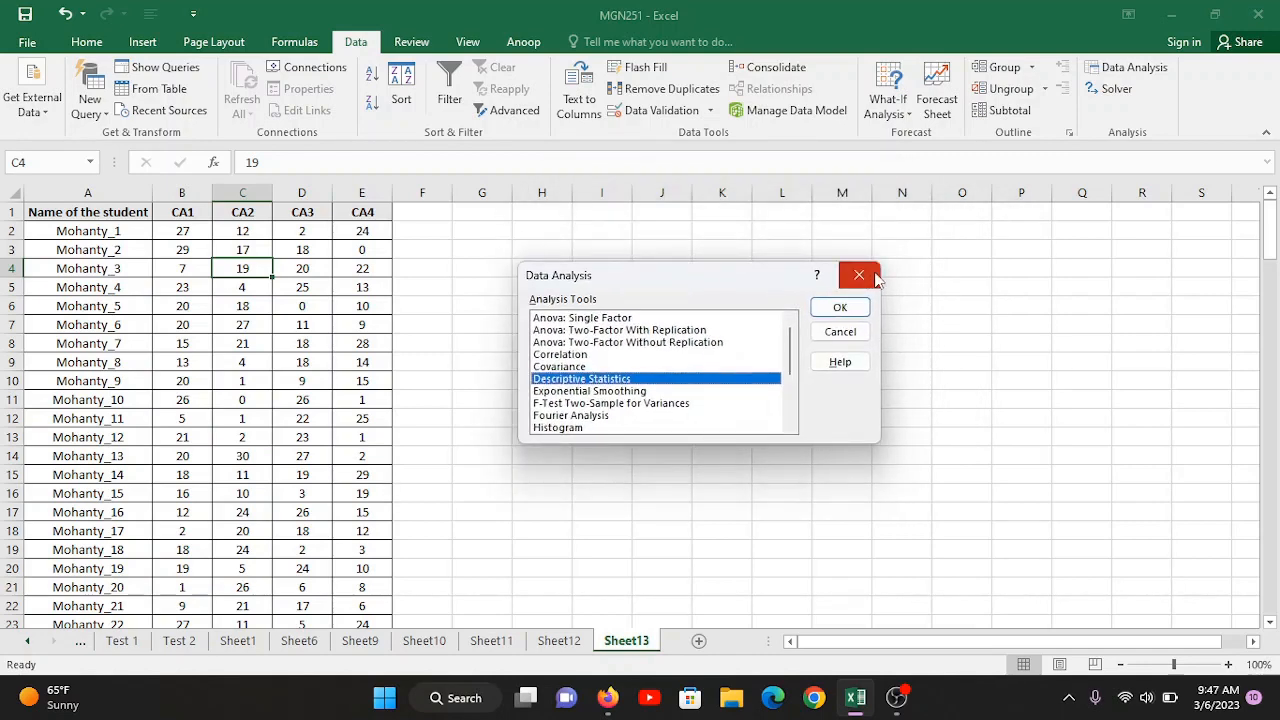
{"action": "left_click", "coordinate": [840, 332]}
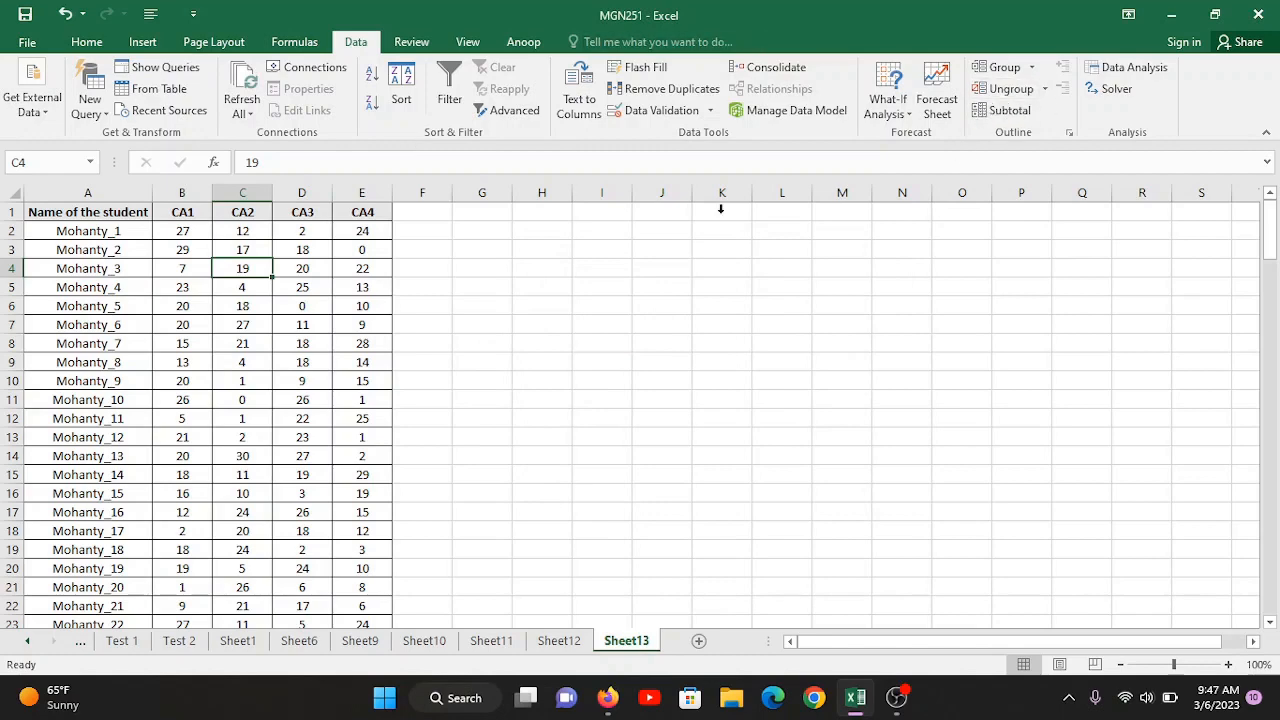
Step: Examine how the score table is organised, with the CA1 to CA4 scores in columns and the students in rows
{"action": "left_click", "coordinate": [110, 287]}
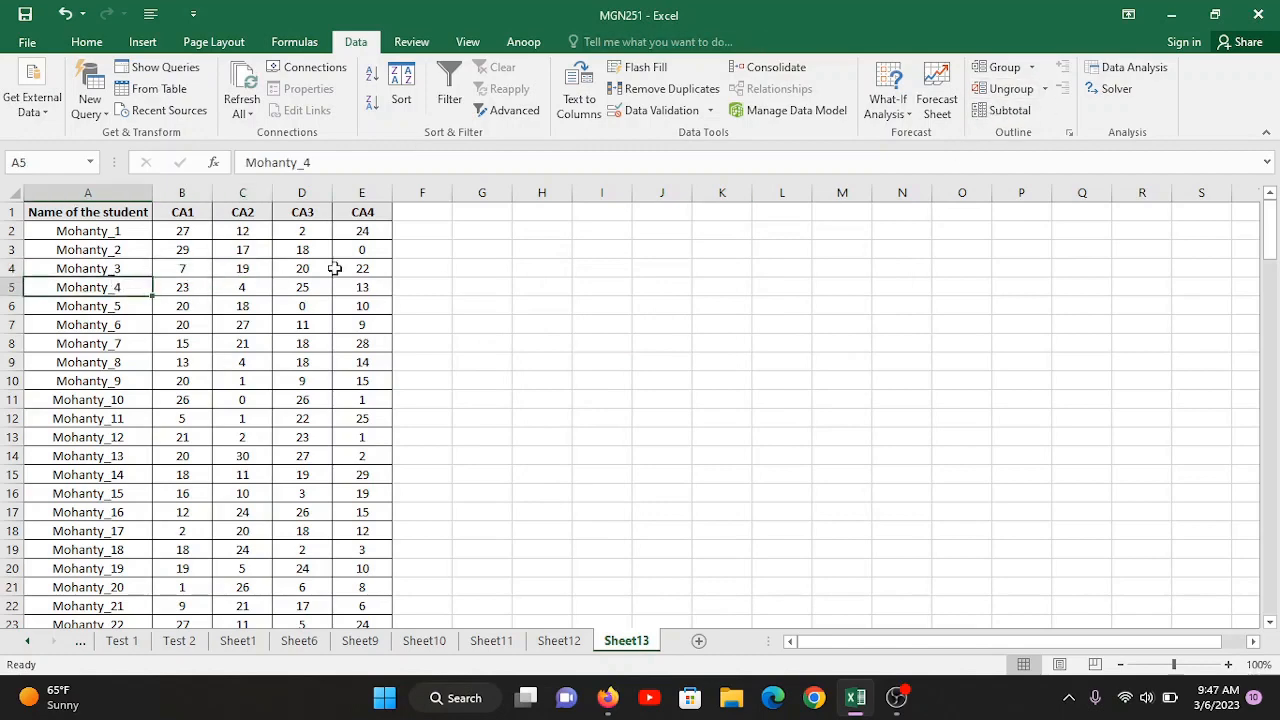
{"action": "left_click", "coordinate": [194, 190]}
{"action": "left_click", "coordinate": [242, 192]}
{"action": "left_click", "coordinate": [302, 192]}
{"action": "left_click", "coordinate": [362, 192]}
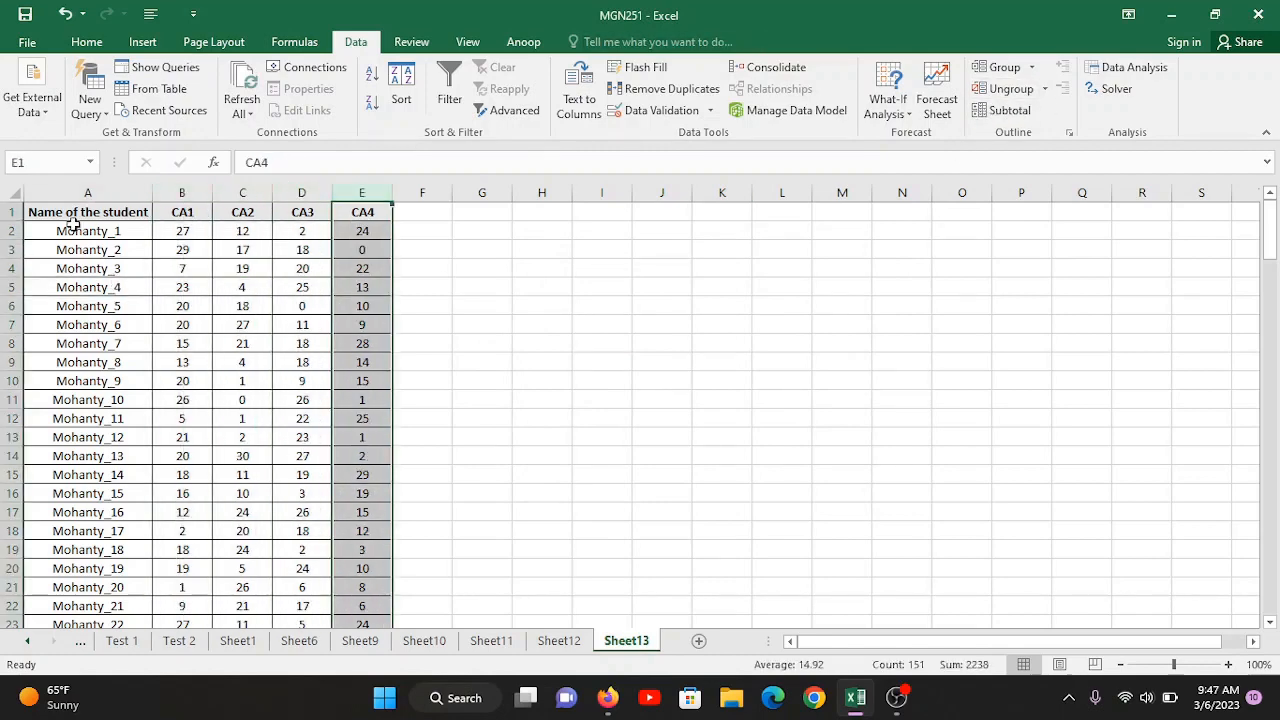
{"action": "left_click", "coordinate": [12, 231]}
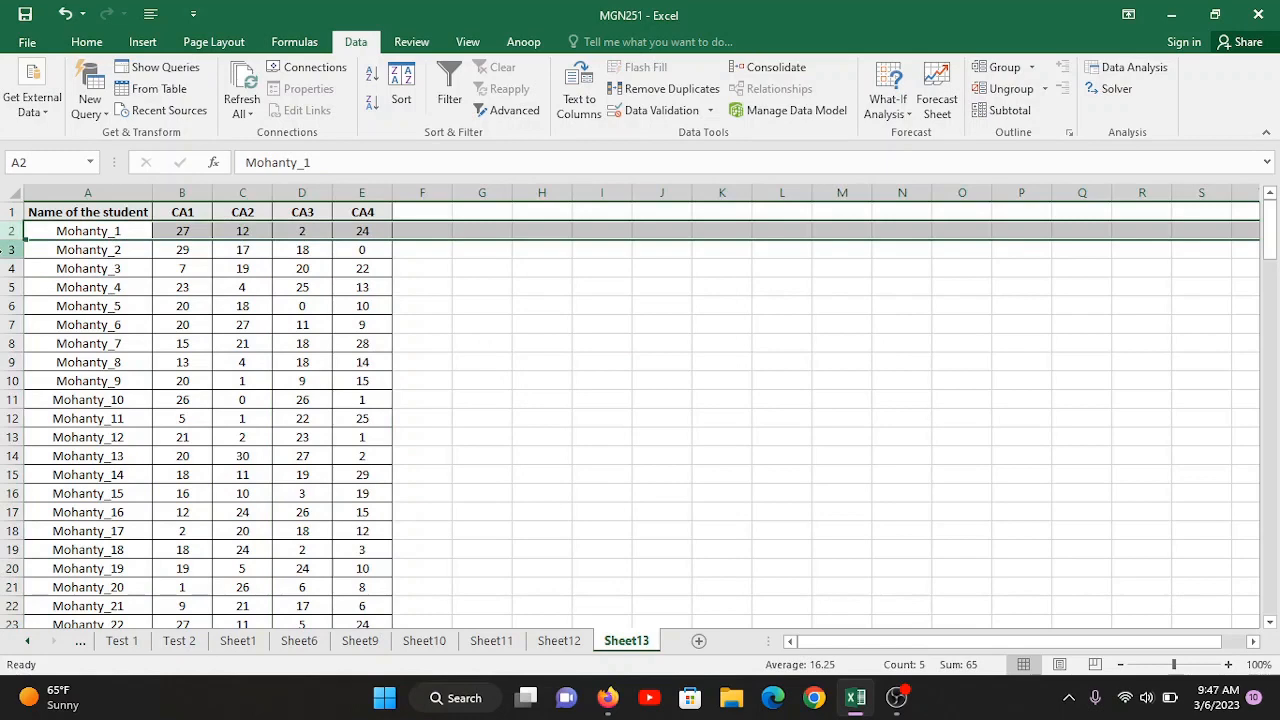
{"action": "left_click_drag", "start_coordinate": [12, 371], "coordinate": [12, 375]}
{"action": "left_click", "coordinate": [12, 346]}
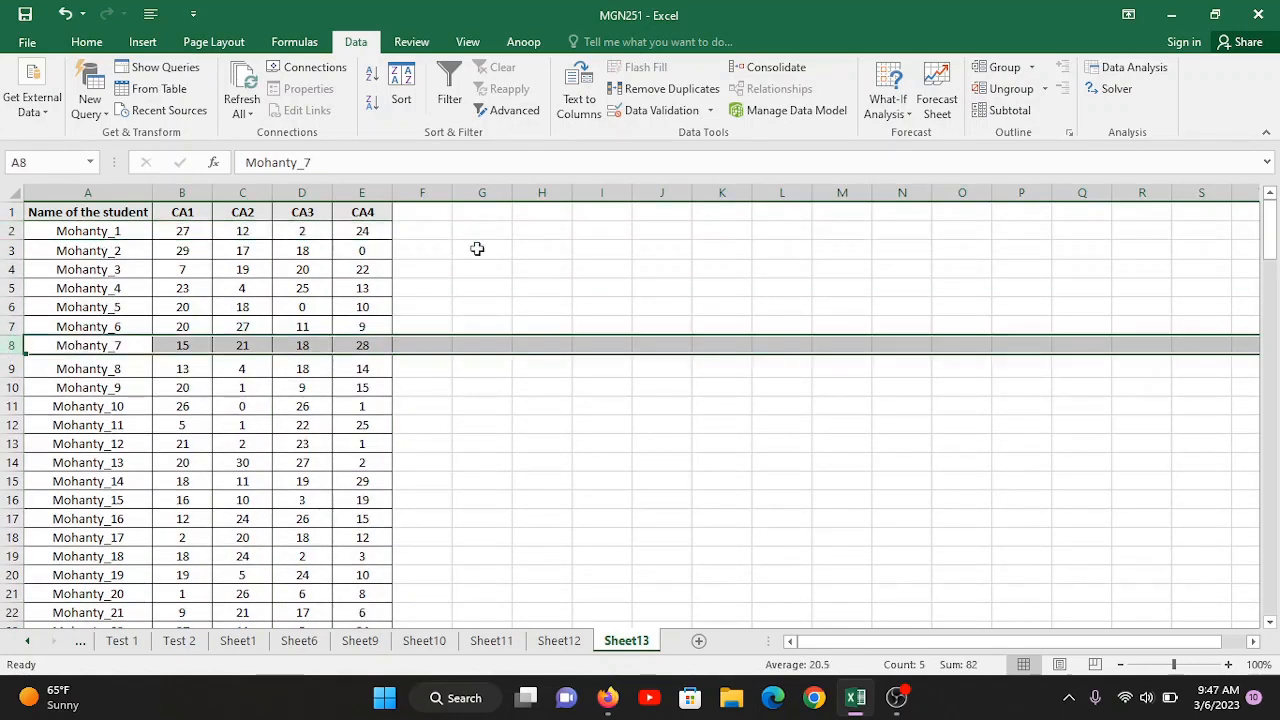
{"action": "left_click", "coordinate": [601, 247]}
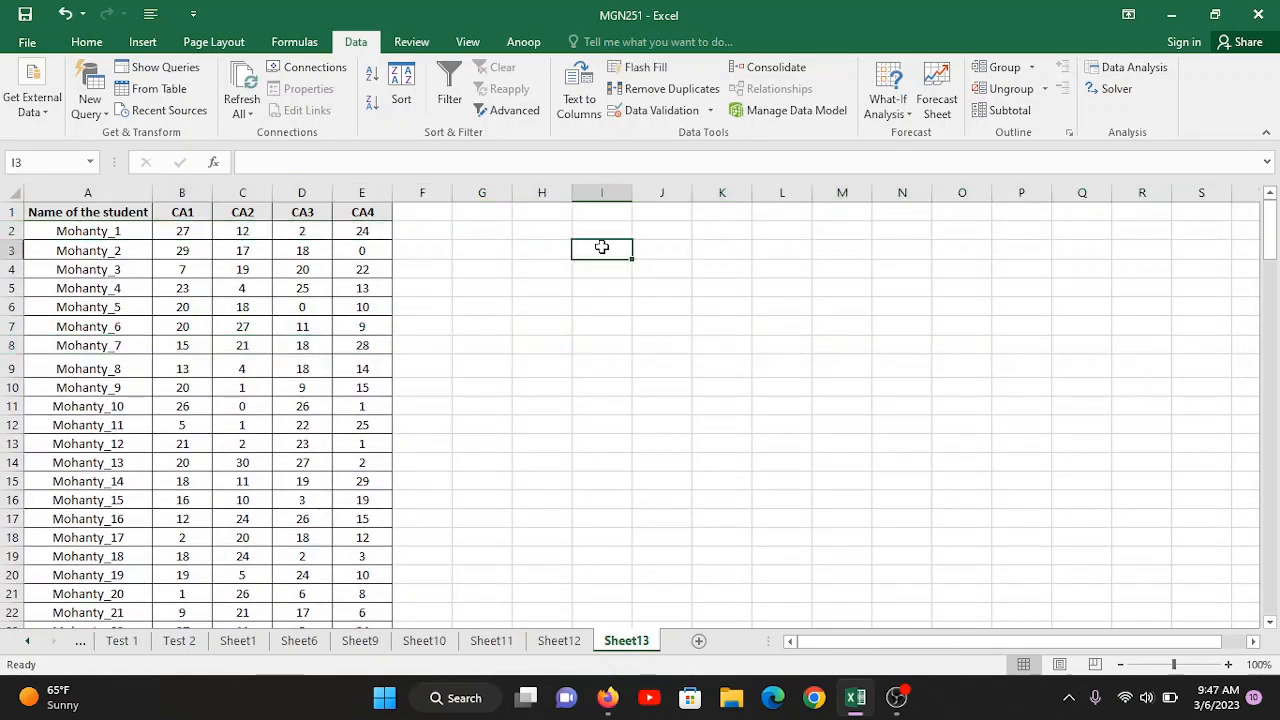
Step: Start a Descriptive Statistics analysis with the CA1 to CA4 scores and their headers, $B$1:$E$151, as the input range
{"action": "left_click", "coordinate": [1133, 70]}
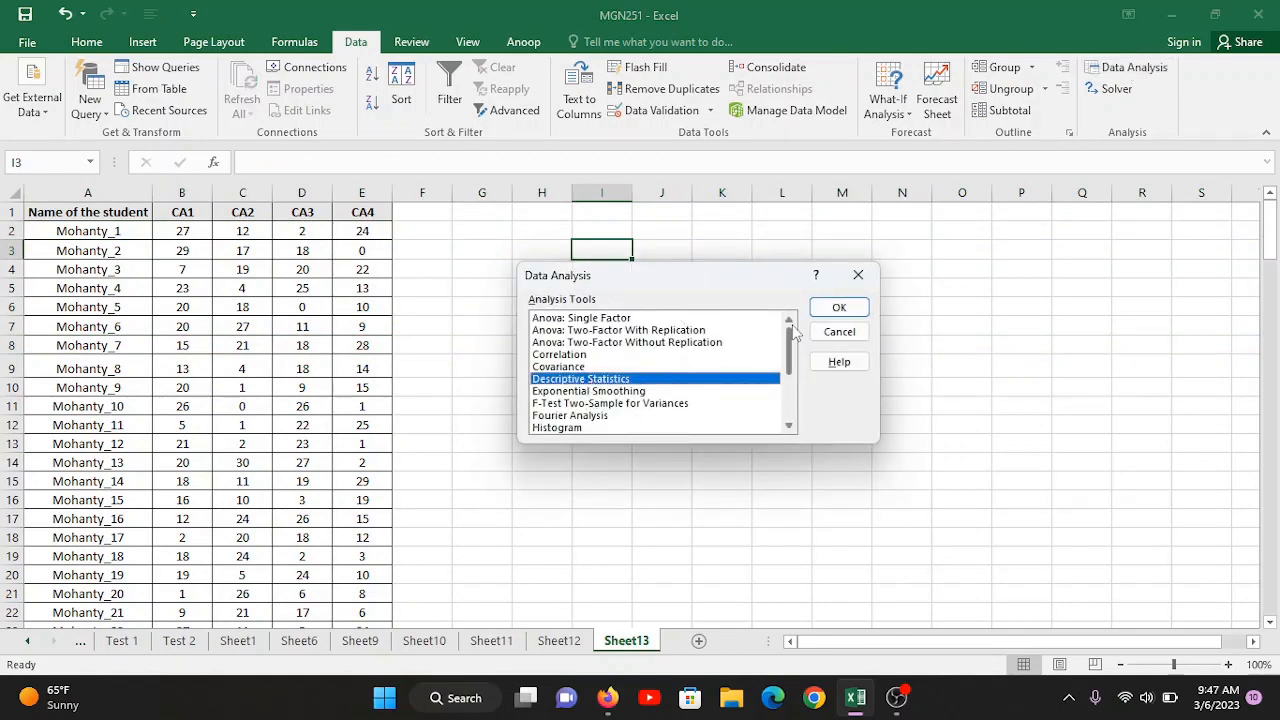
{"action": "left_click_drag", "start_coordinate": [792, 330], "coordinate": [792, 362]}
{"action": "left_click", "coordinate": [855, 307]}
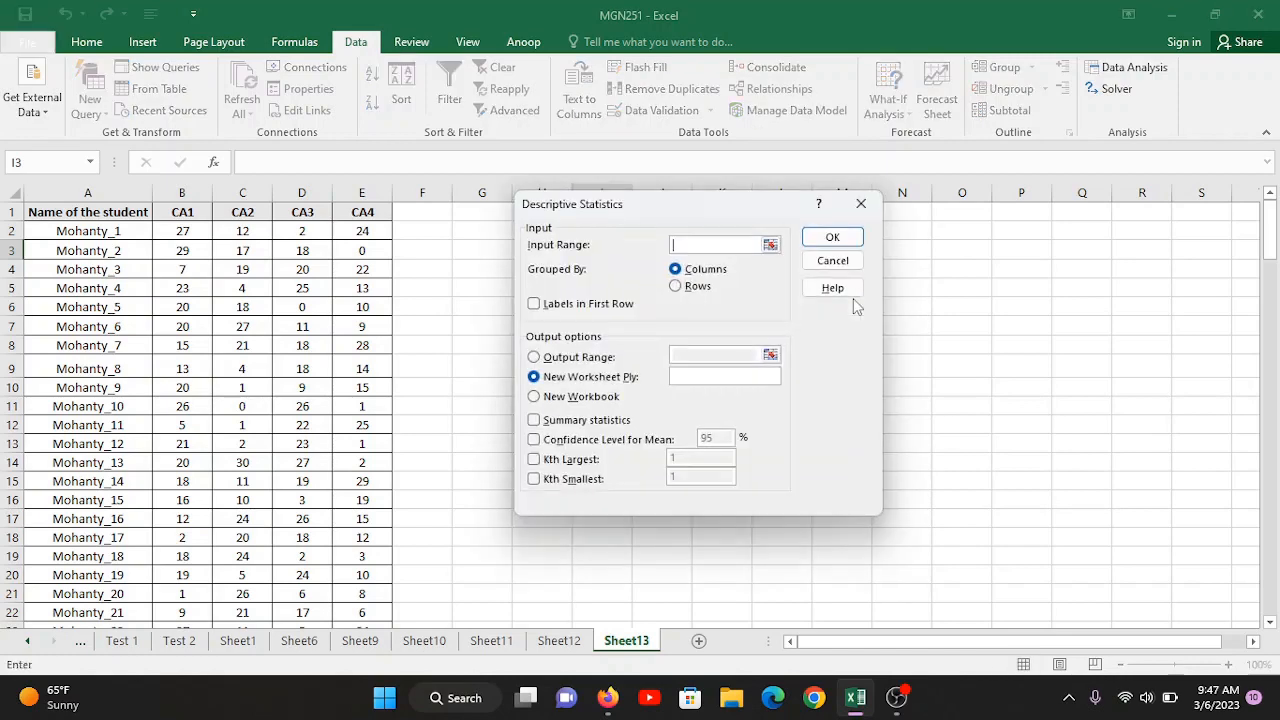
{"action": "left_click_drag", "start_coordinate": [702, 217], "coordinate": [645, 229]}
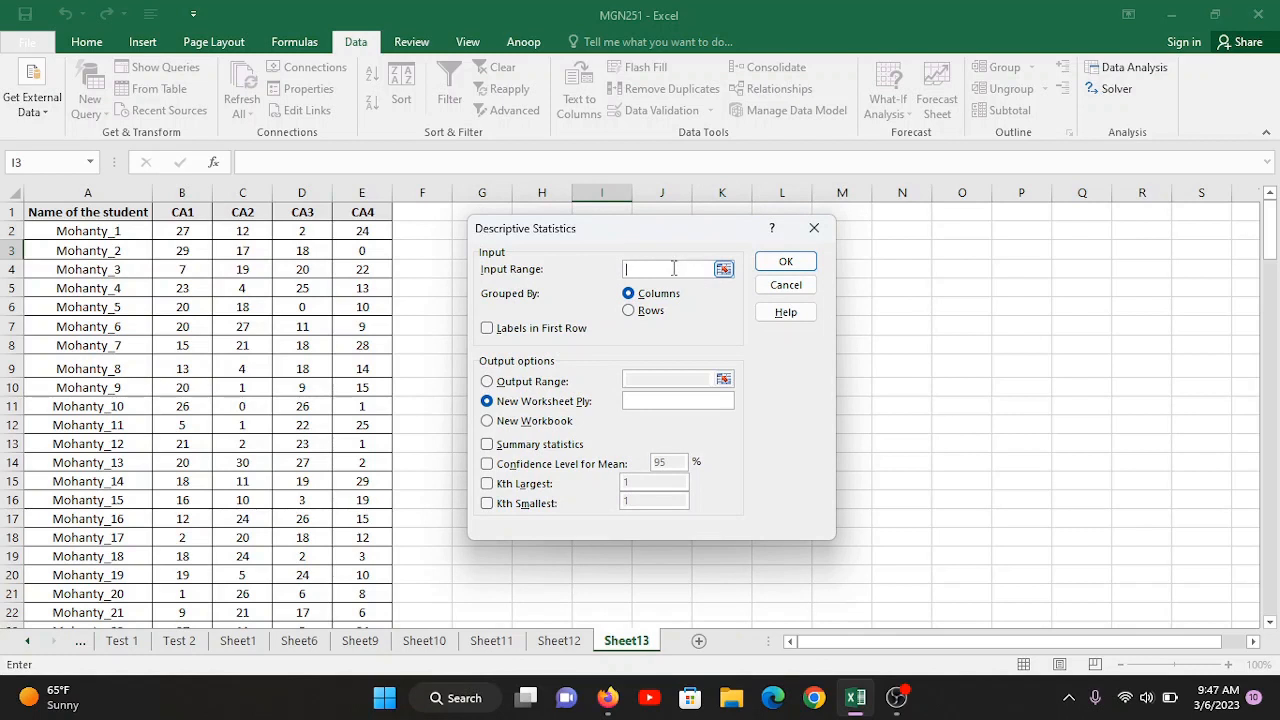
{"action": "left_click", "coordinate": [171, 213]}
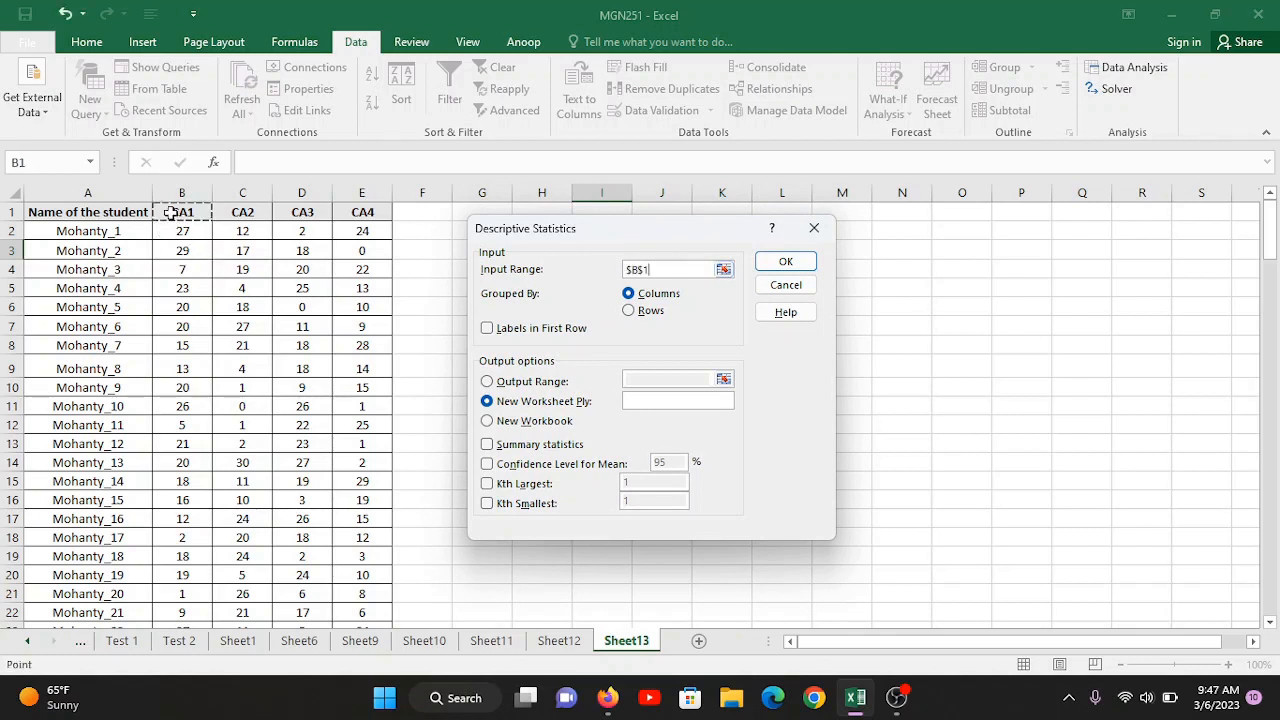
{"action": "key", "text": "shift+Right"}
{"action": "key", "text": "shift+Right"}
{"action": "key", "text": "shift+Right"}
{"action": "key", "text": "ctrl+shift+Down"}
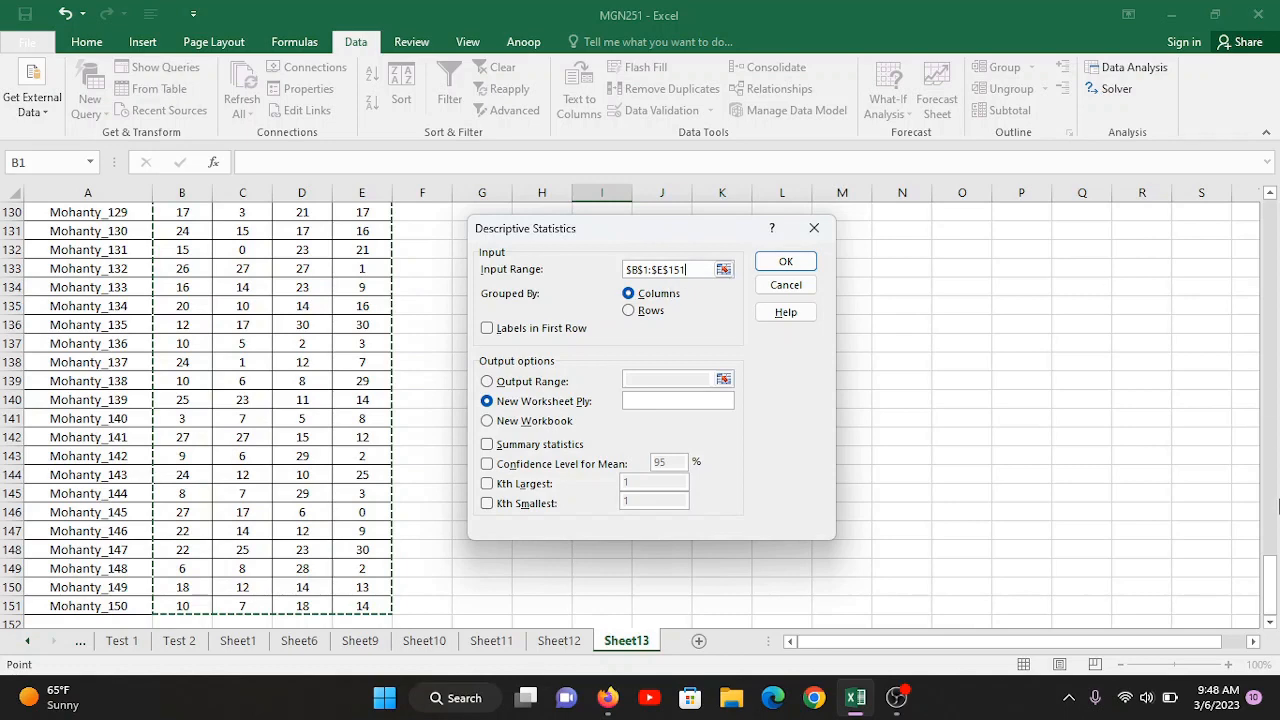
{"action": "left_click_drag", "start_coordinate": [1274, 553], "coordinate": [1276, 551]}
{"action": "left_click_drag", "start_coordinate": [1276, 333], "coordinate": [1276, 225]}
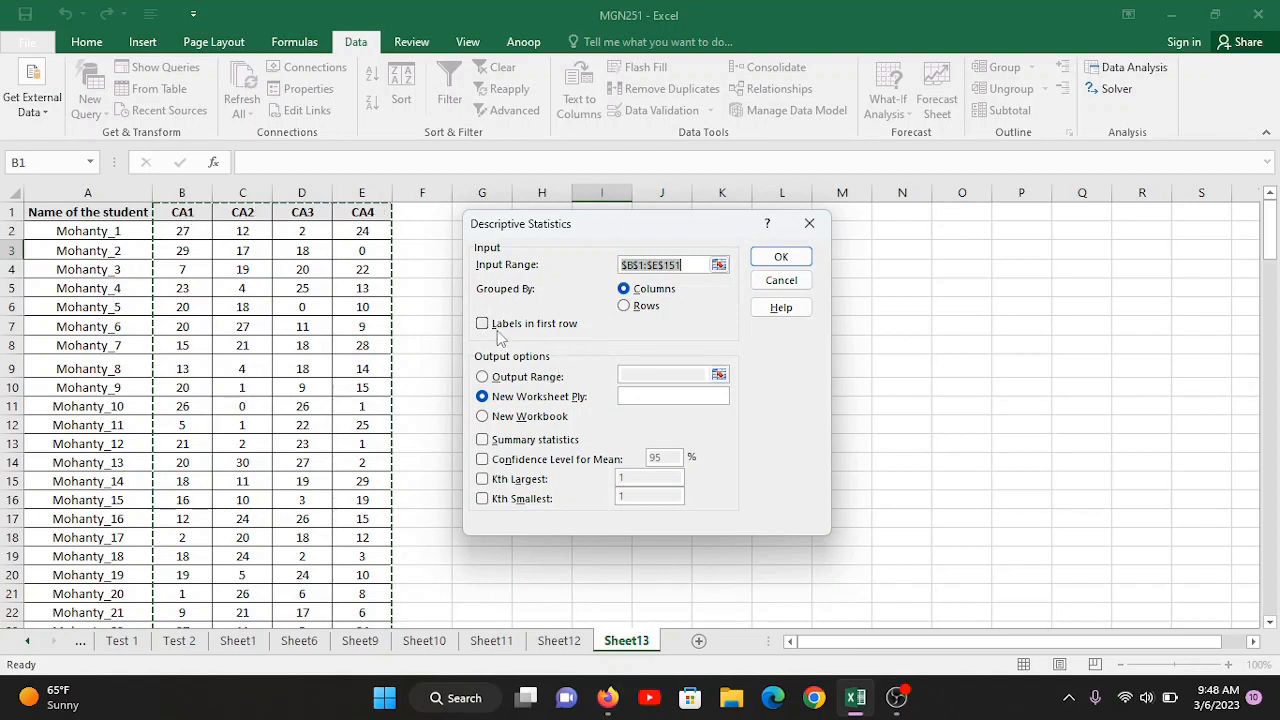
Step: Run the analysis with labels in first row and summary statistics enabled, and the output range set to $H$2
{"action": "left_click", "coordinate": [483, 324]}
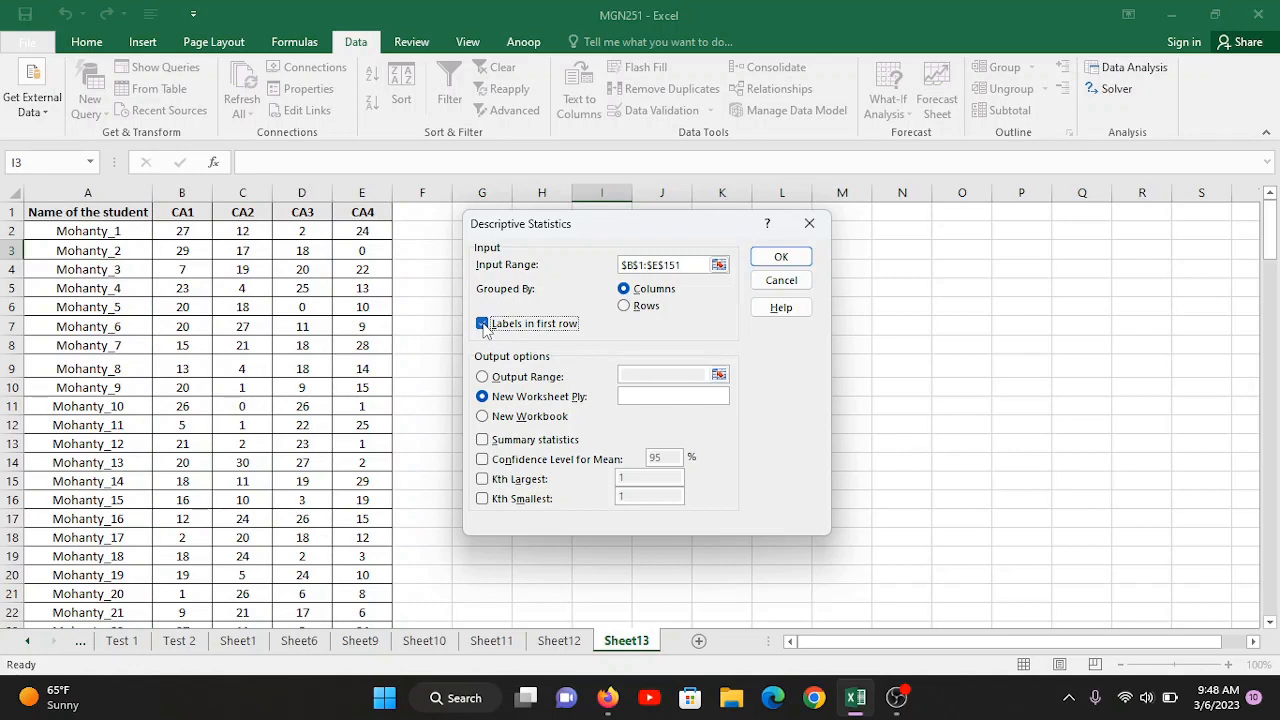
{"action": "left_click", "coordinate": [497, 380]}
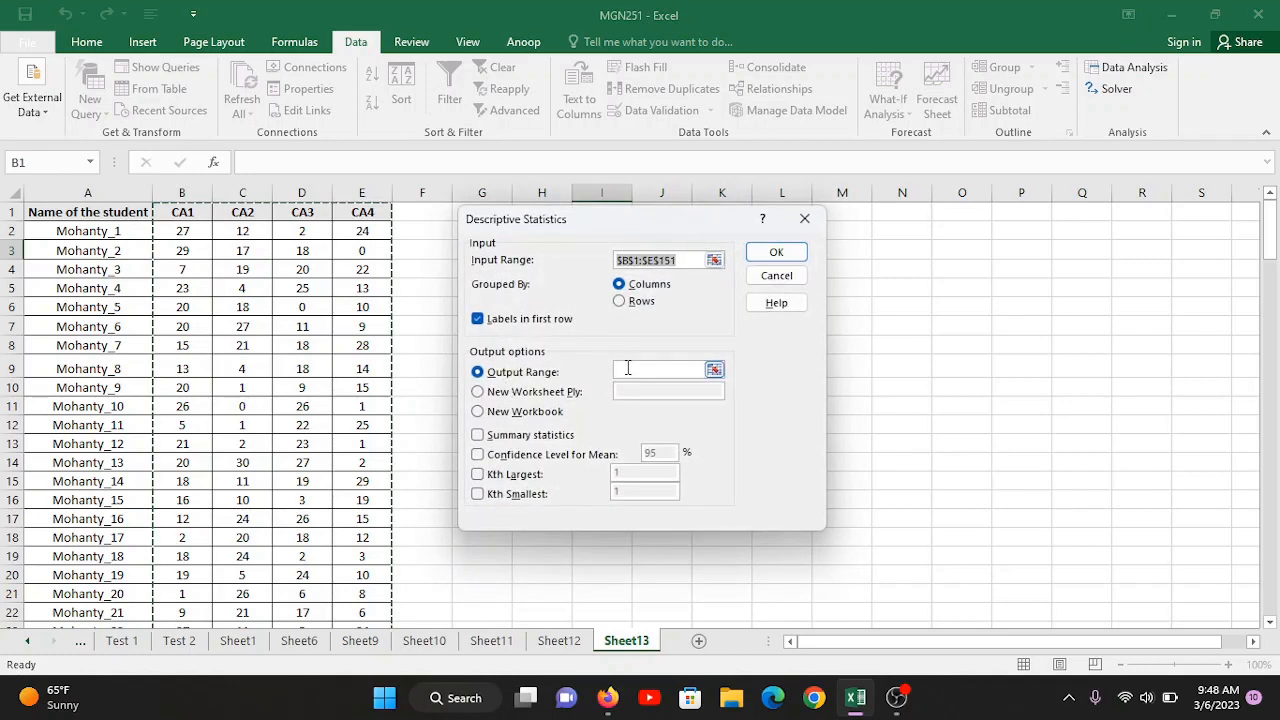
{"action": "left_click", "coordinate": [630, 373]}
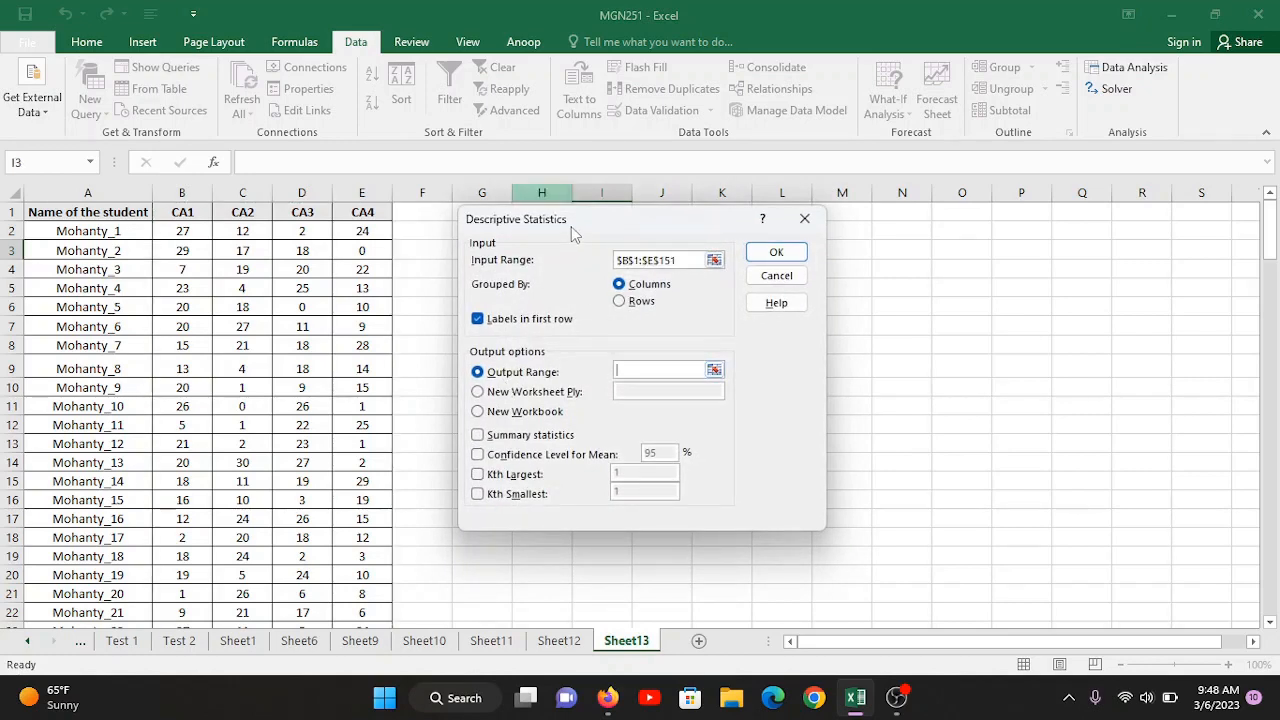
{"action": "left_click_drag", "start_coordinate": [571, 226], "coordinate": [196, 190]}
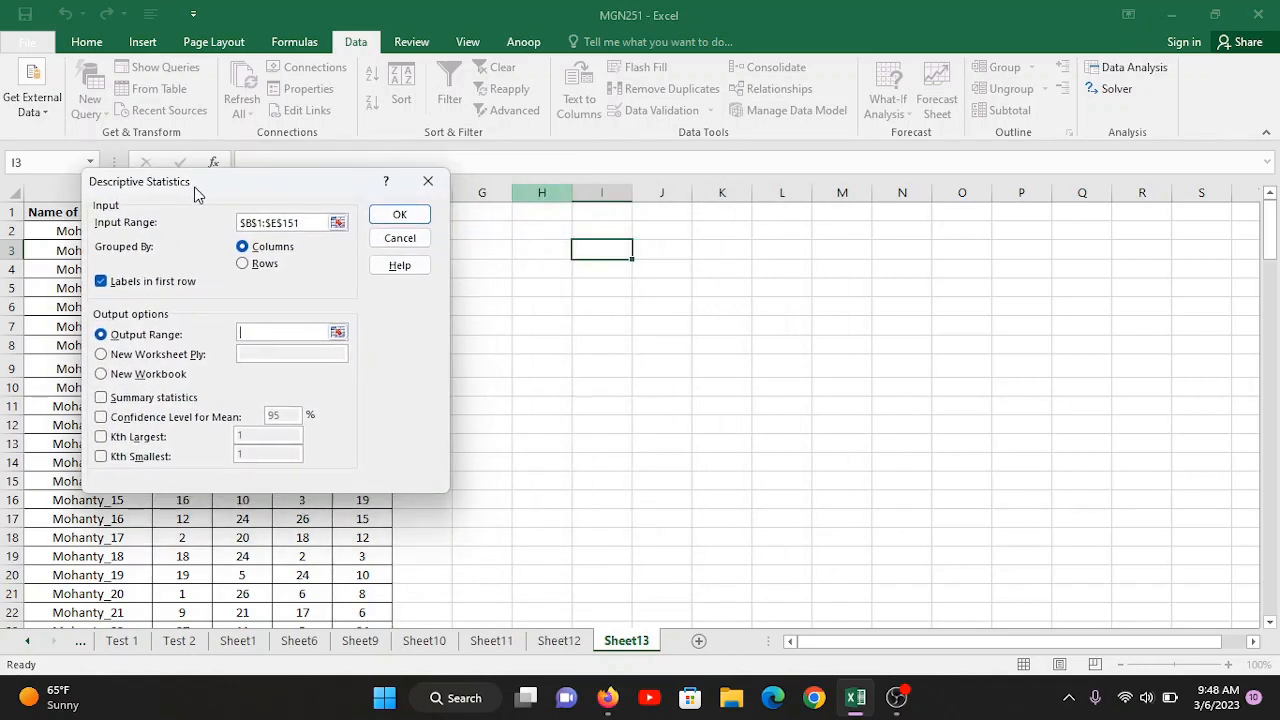
{"action": "left_click", "coordinate": [521, 232]}
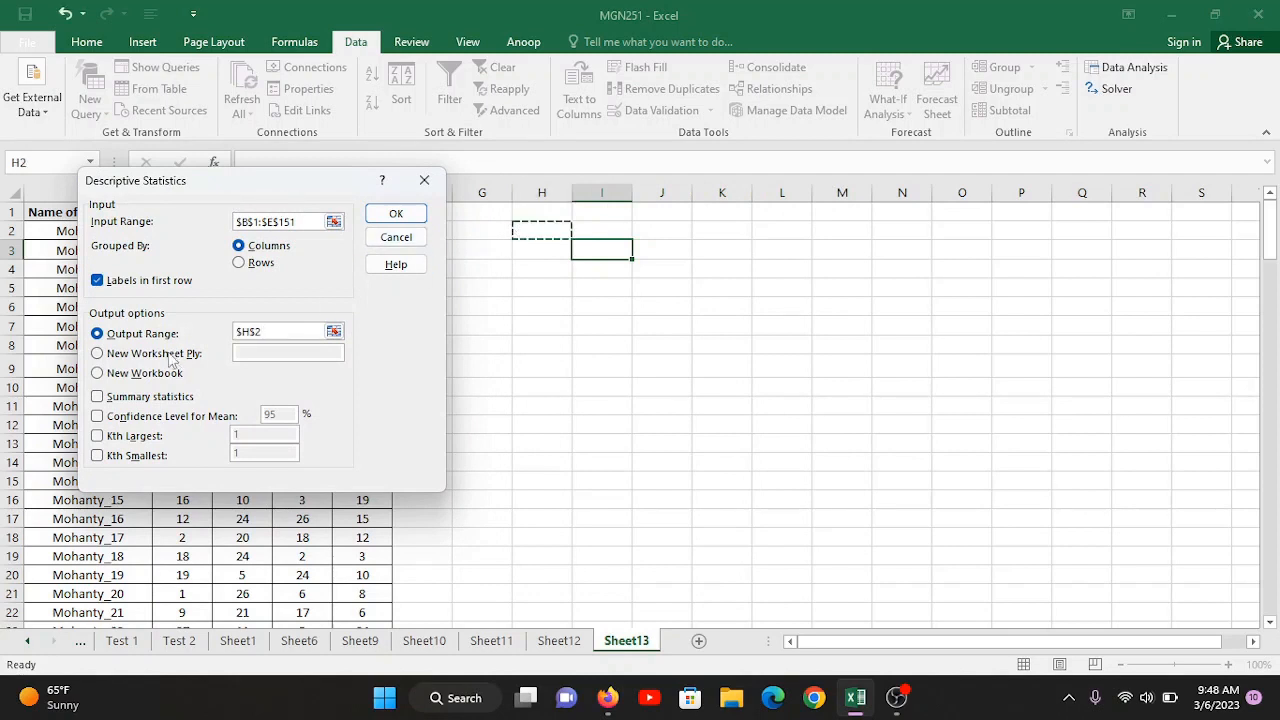
{"action": "left_click", "coordinate": [132, 398]}
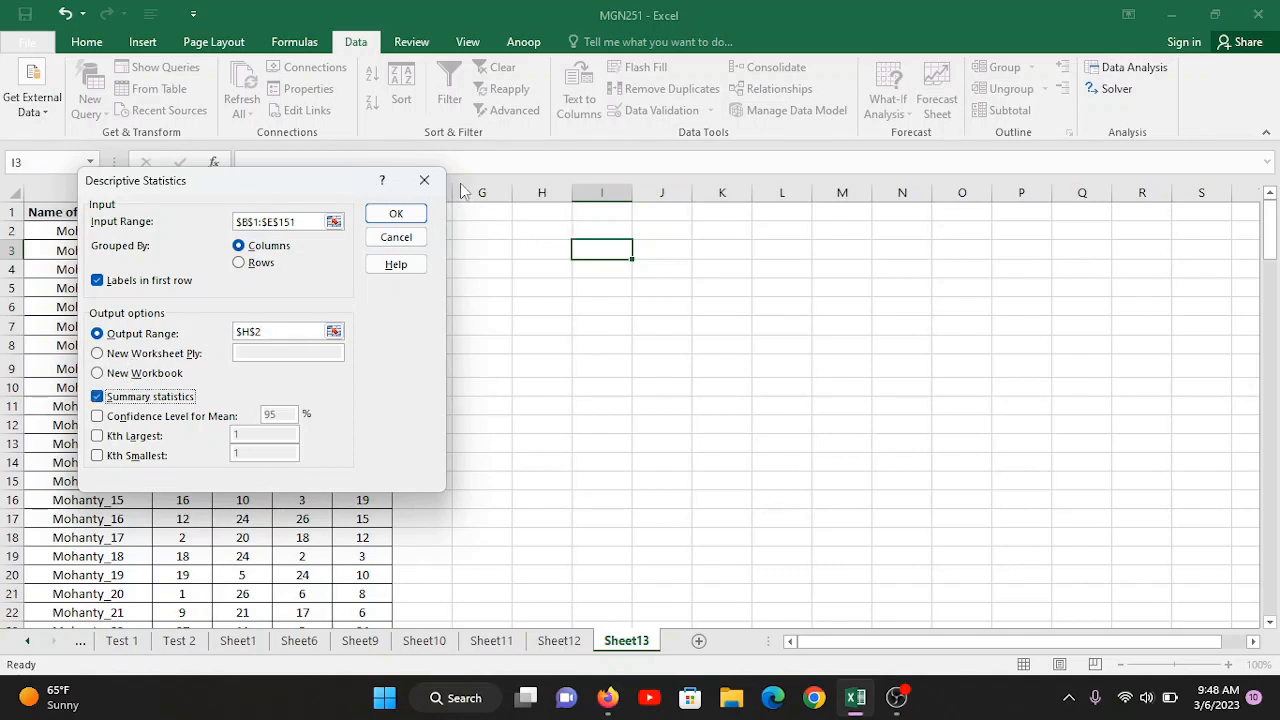
{"action": "left_click", "coordinate": [394, 215]}
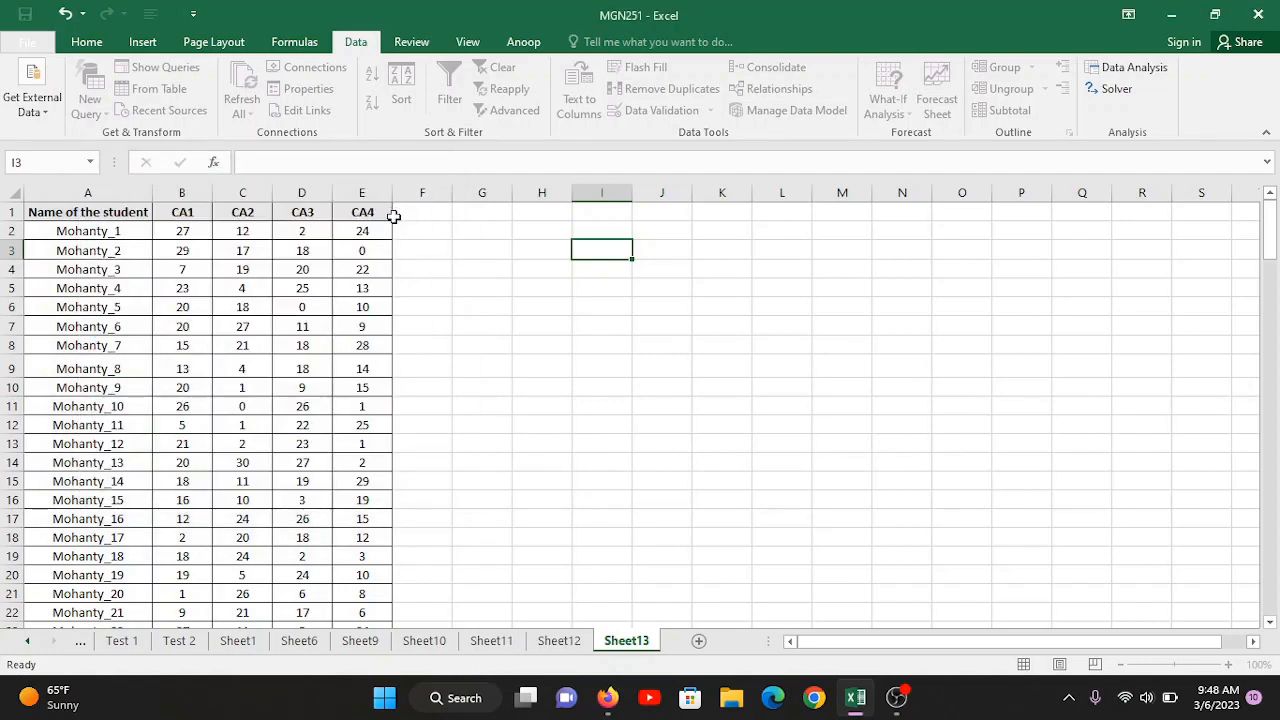
Step: Check the CA1, CA2, CA3 and CA4 headings of the descriptive statistics output
{"action": "left_click", "coordinate": [566, 236]}
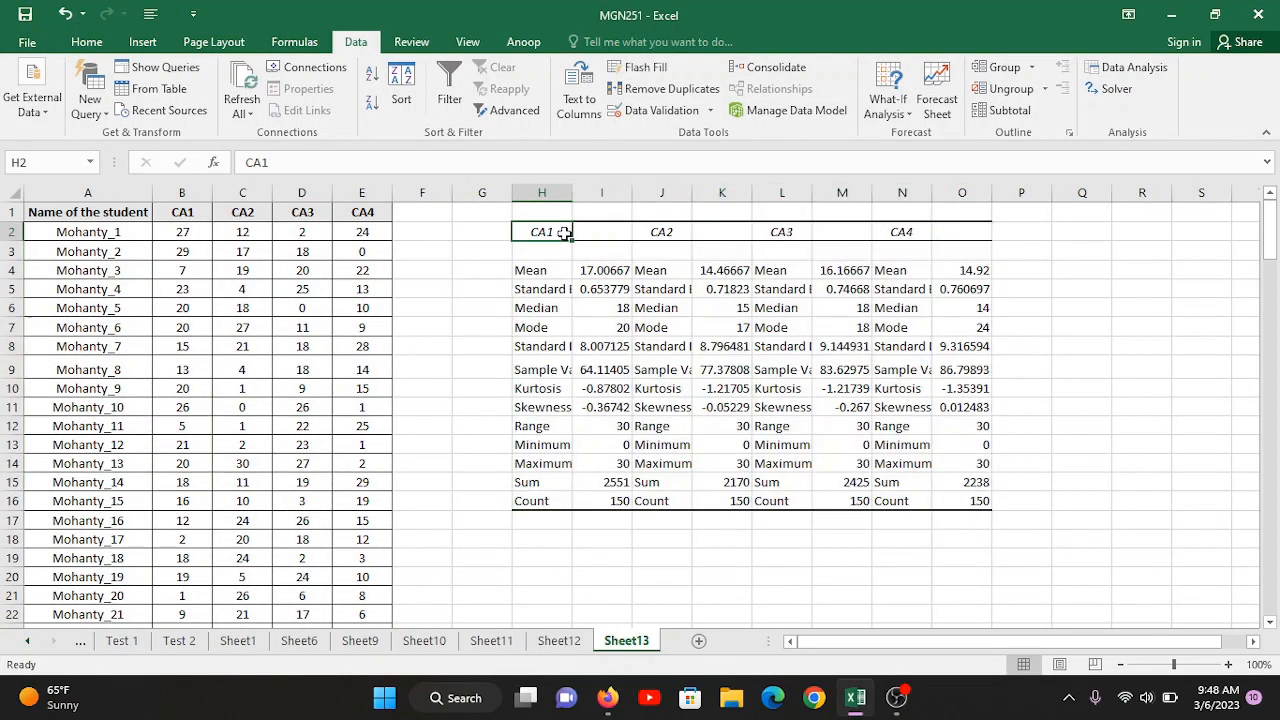
{"action": "left_click", "coordinate": [666, 230]}
{"action": "left_click", "coordinate": [759, 226]}
{"action": "left_click", "coordinate": [891, 230]}
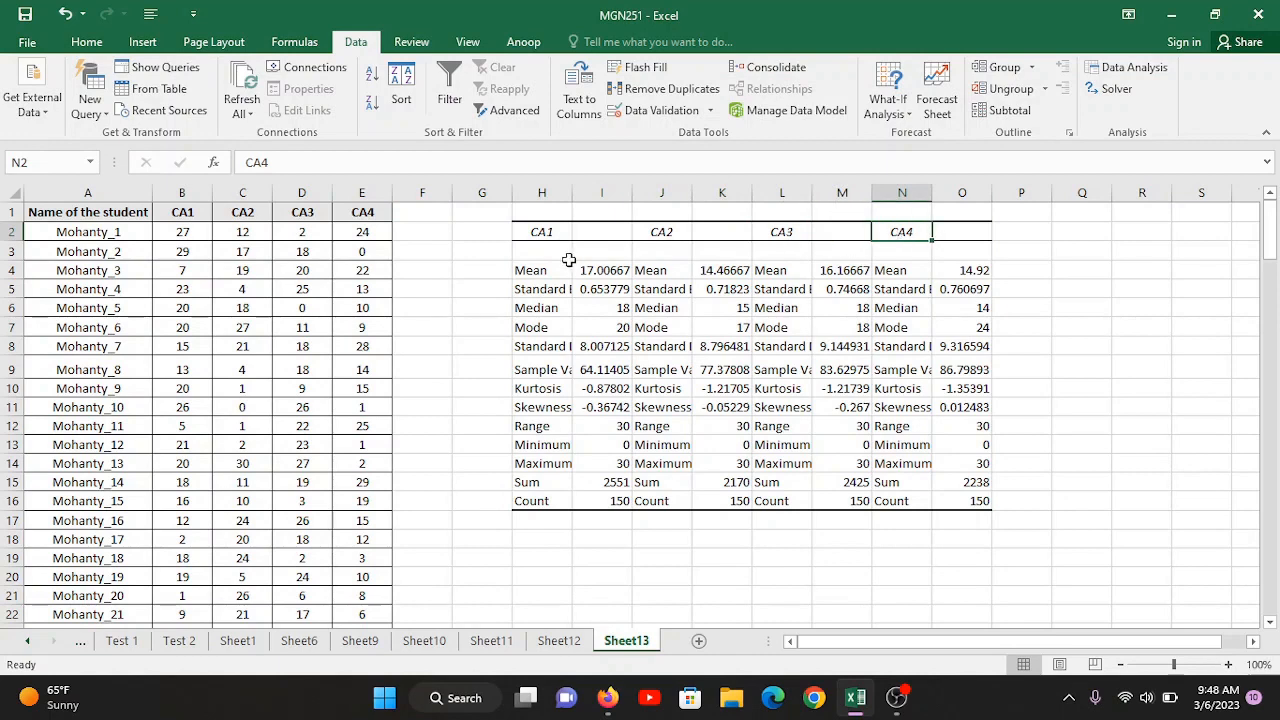
Step: Apply an outside border to each CA statistics block: H3:I16, J3:K16, L3:M16 and N3:O16
{"action": "left_click_drag", "start_coordinate": [545, 251], "coordinate": [620, 505]}
{"action": "left_click", "coordinate": [86, 42]}
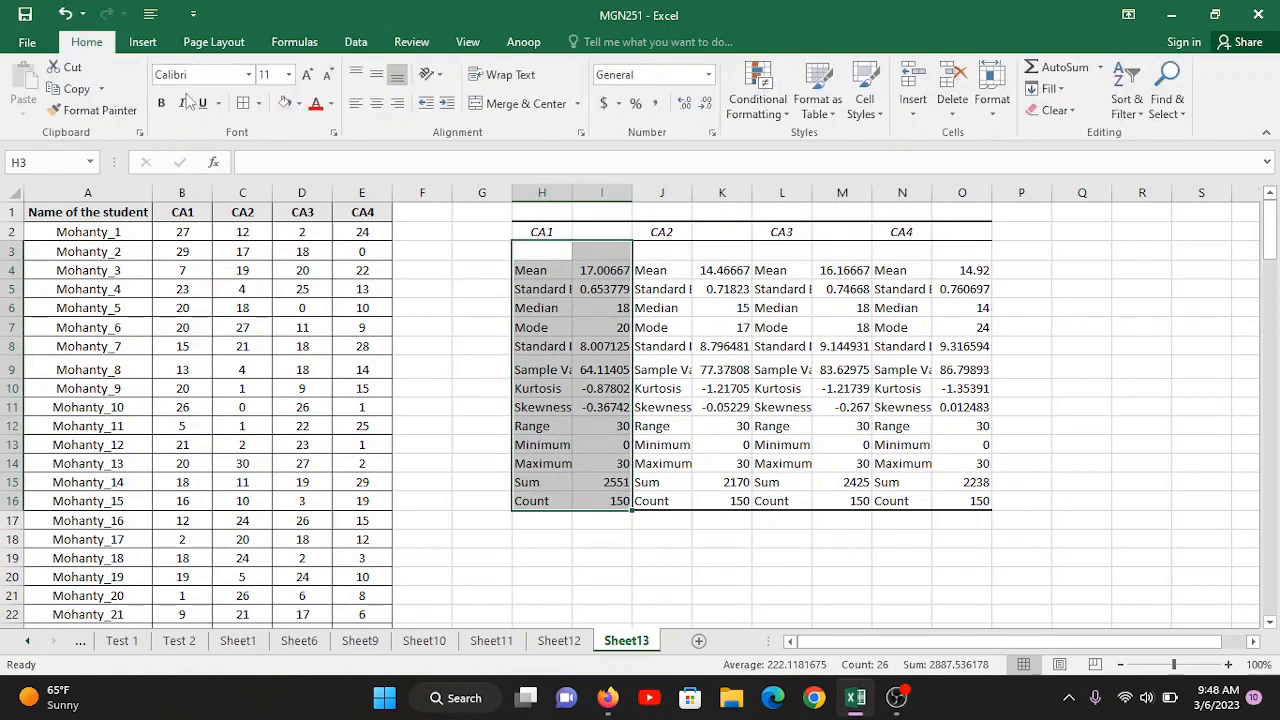
{"action": "left_click", "coordinate": [258, 103]}
{"action": "left_click", "coordinate": [250, 331]}
{"action": "left_click", "coordinate": [662, 253]}
{"action": "left_click_drag", "start_coordinate": [662, 253], "coordinate": [740, 505]}
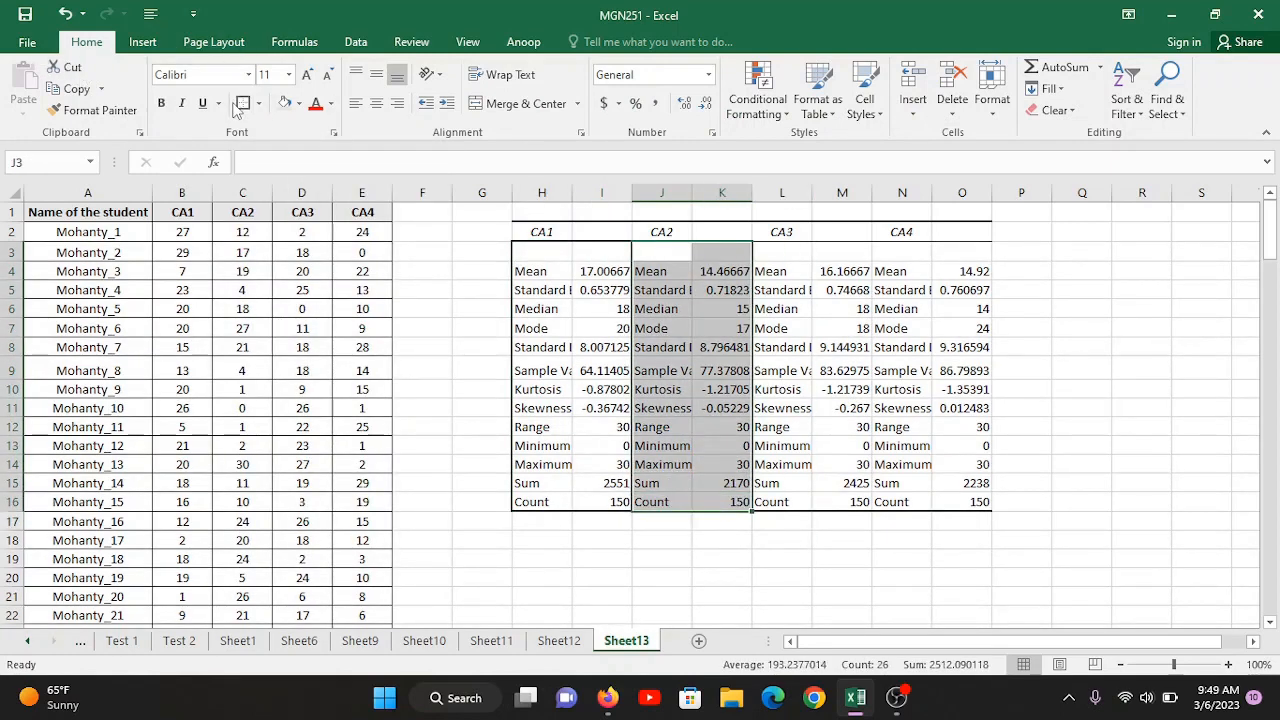
{"action": "left_click_drag", "start_coordinate": [782, 253], "coordinate": [858, 500]}
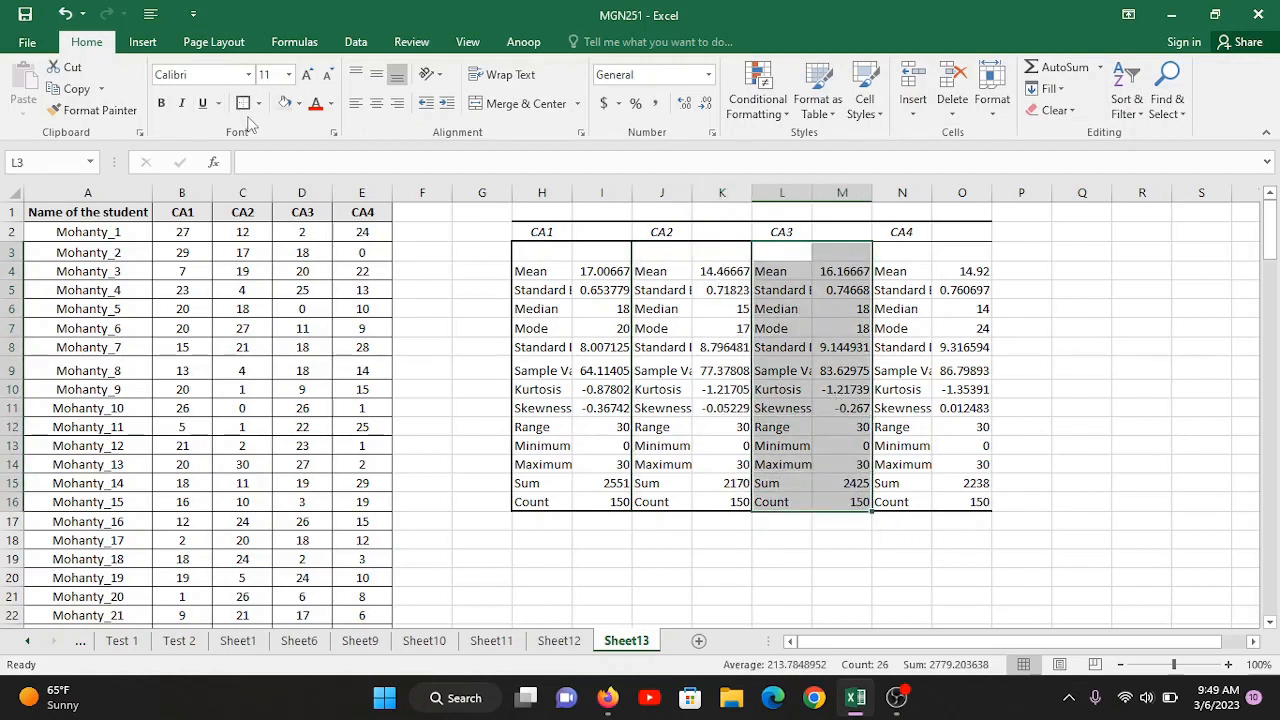
{"action": "left_click_drag", "start_coordinate": [918, 251], "coordinate": [980, 505]}
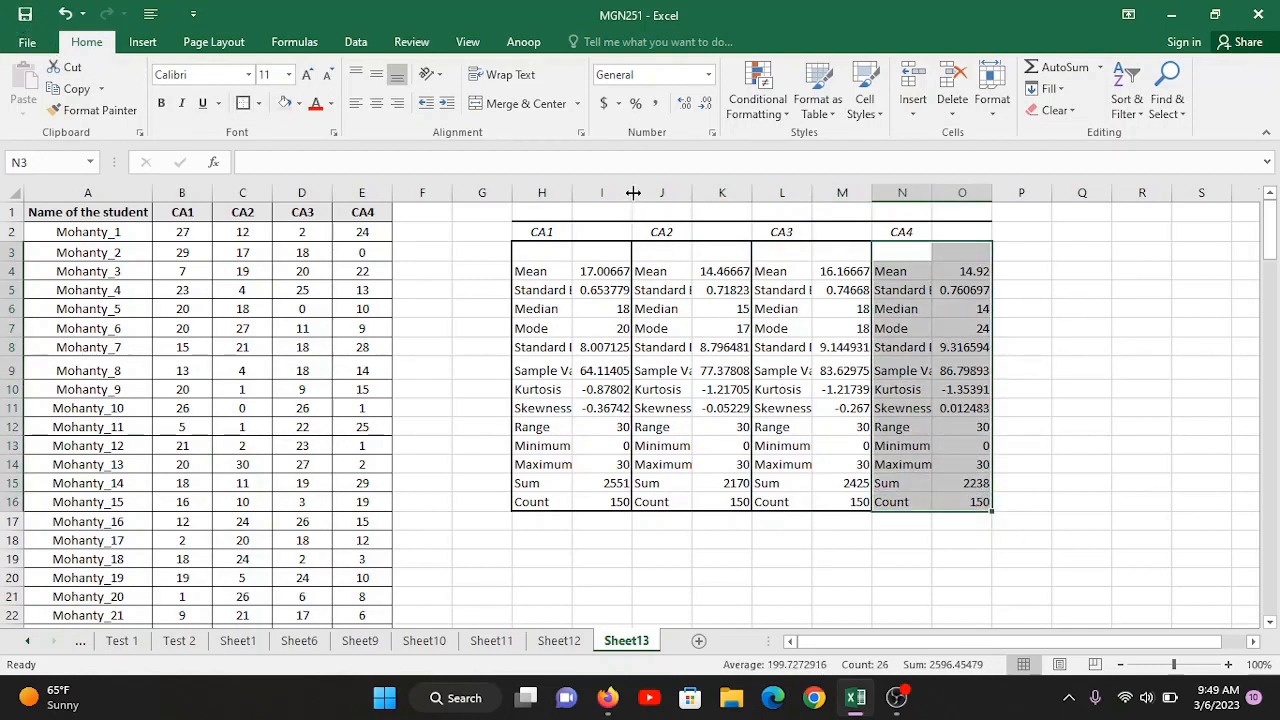
Step: AutoFit the width of all columns in the sheet so the statistics labels and values fit
{"action": "left_click", "coordinate": [10, 193]}
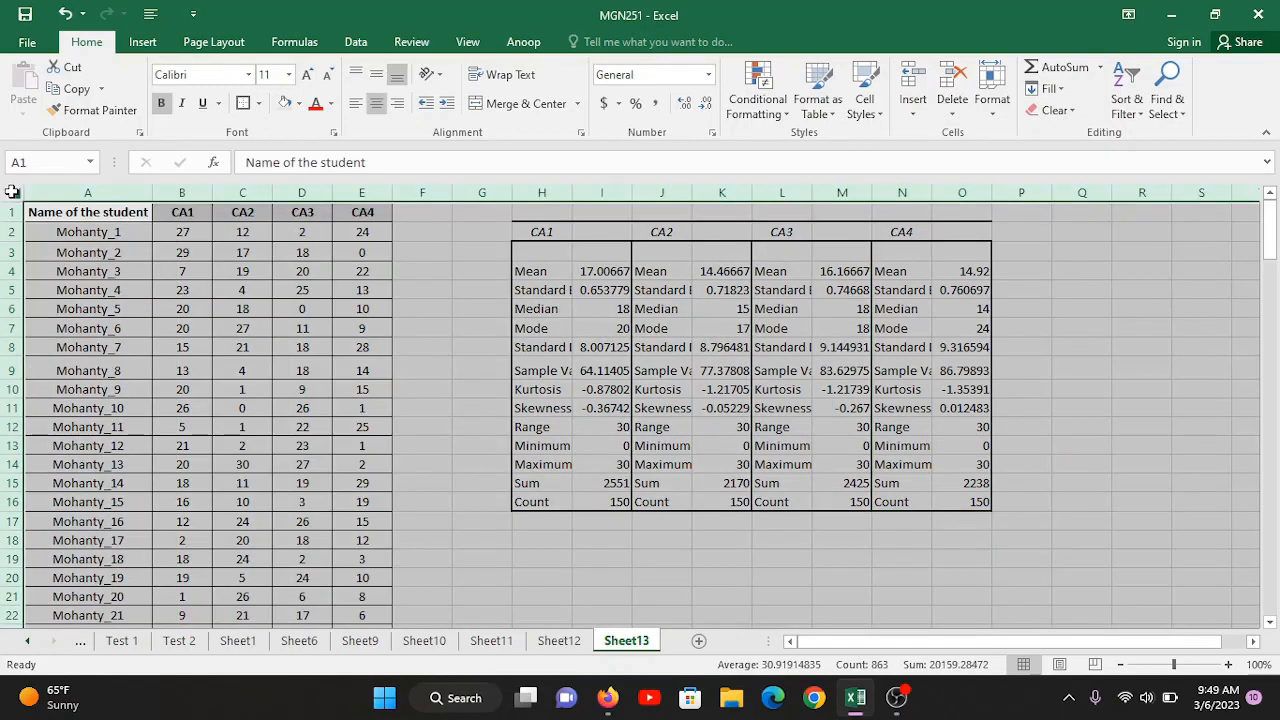
{"action": "double_click", "coordinate": [571, 196]}
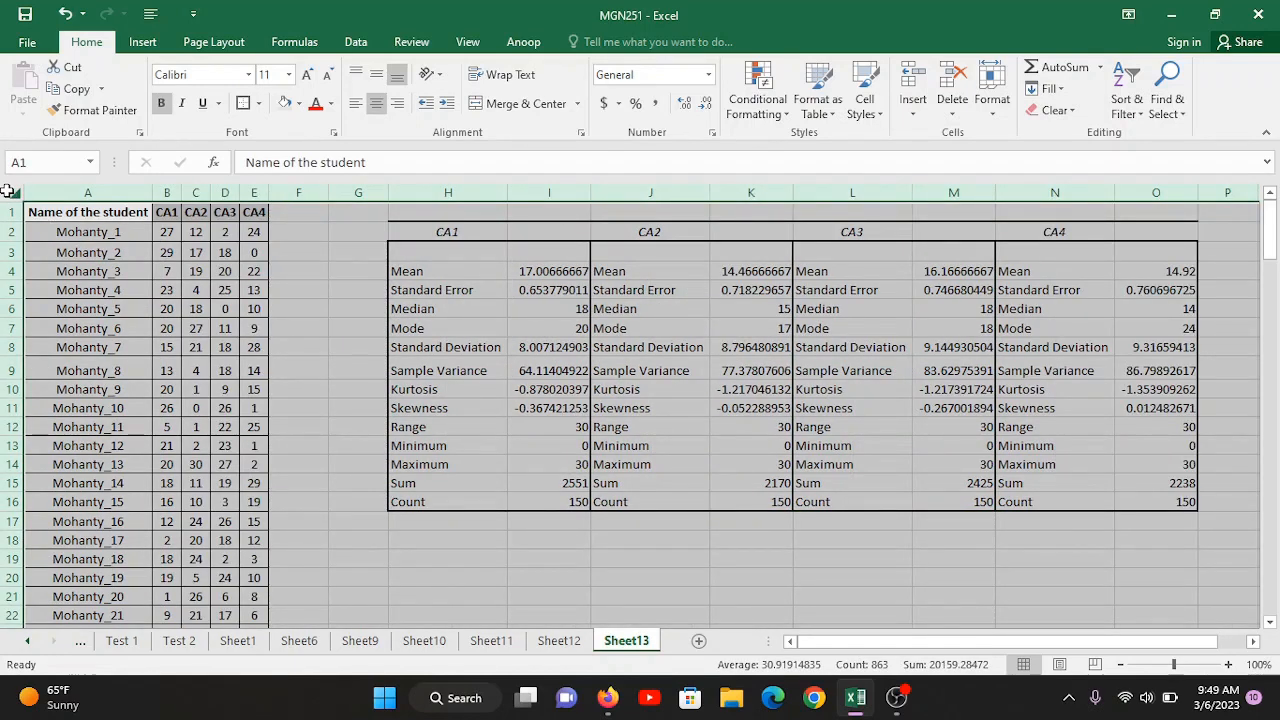
{"action": "left_click", "coordinate": [337, 360]}
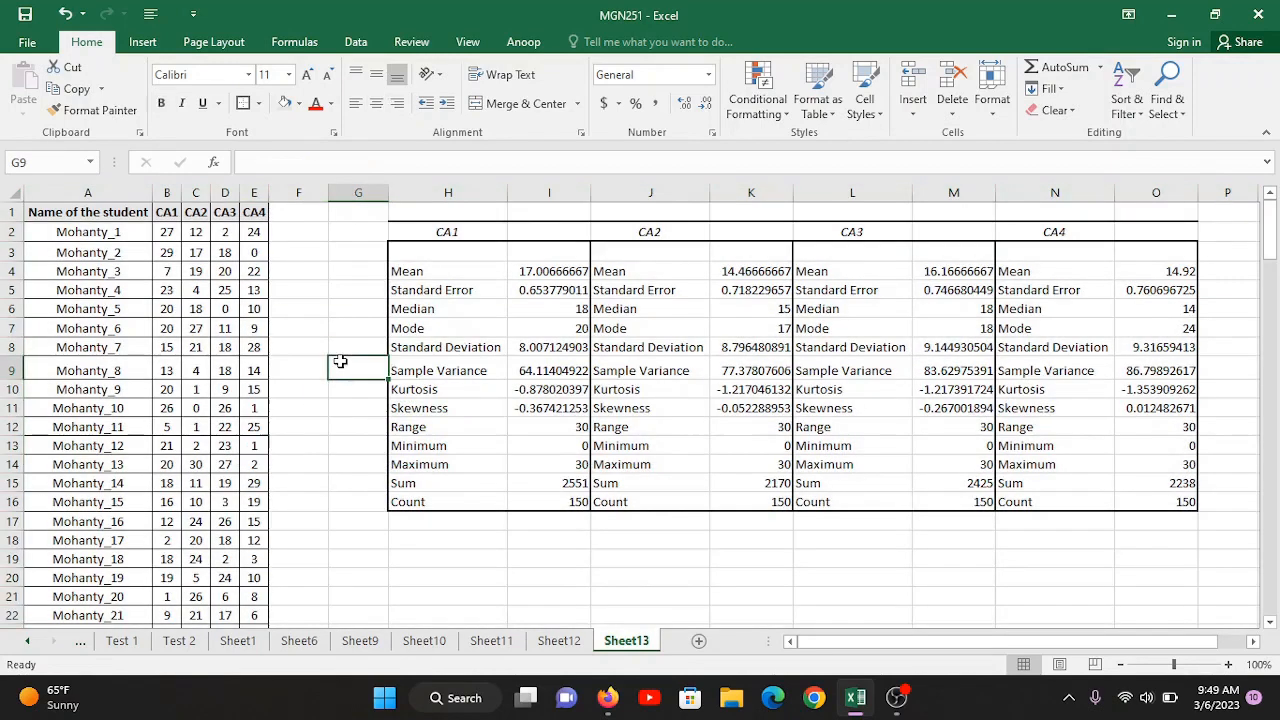
{"action": "left_click", "coordinate": [10, 194]}
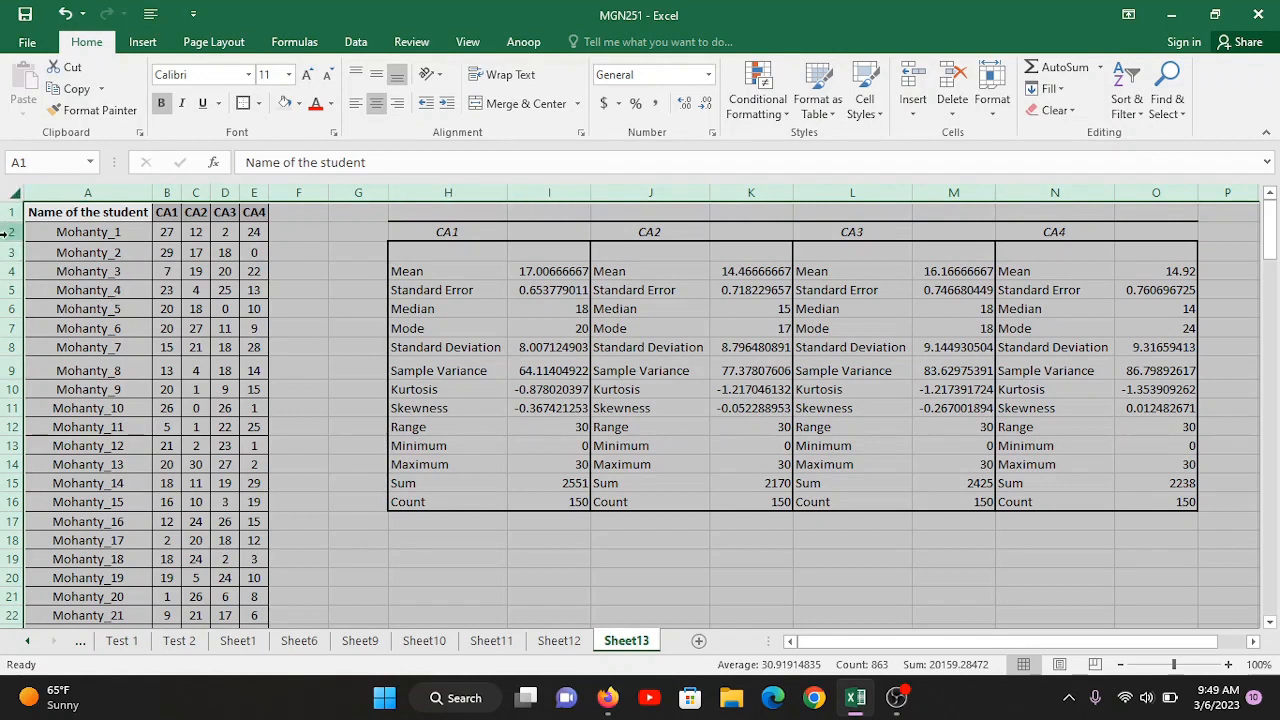
Step: AutoFit the height of all rows in the sheet so the table and statistics rows are evenly spaced
{"action": "double_click", "coordinate": [10, 280]}
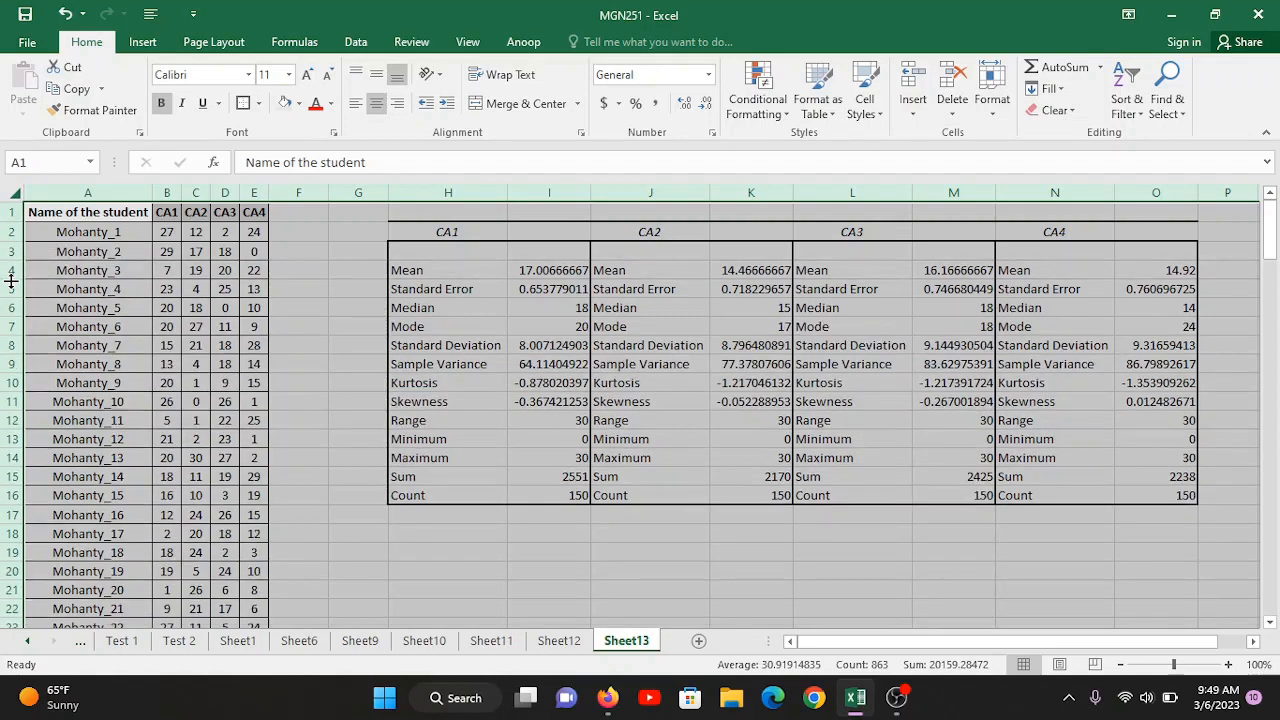
{"action": "left_click", "coordinate": [115, 401]}
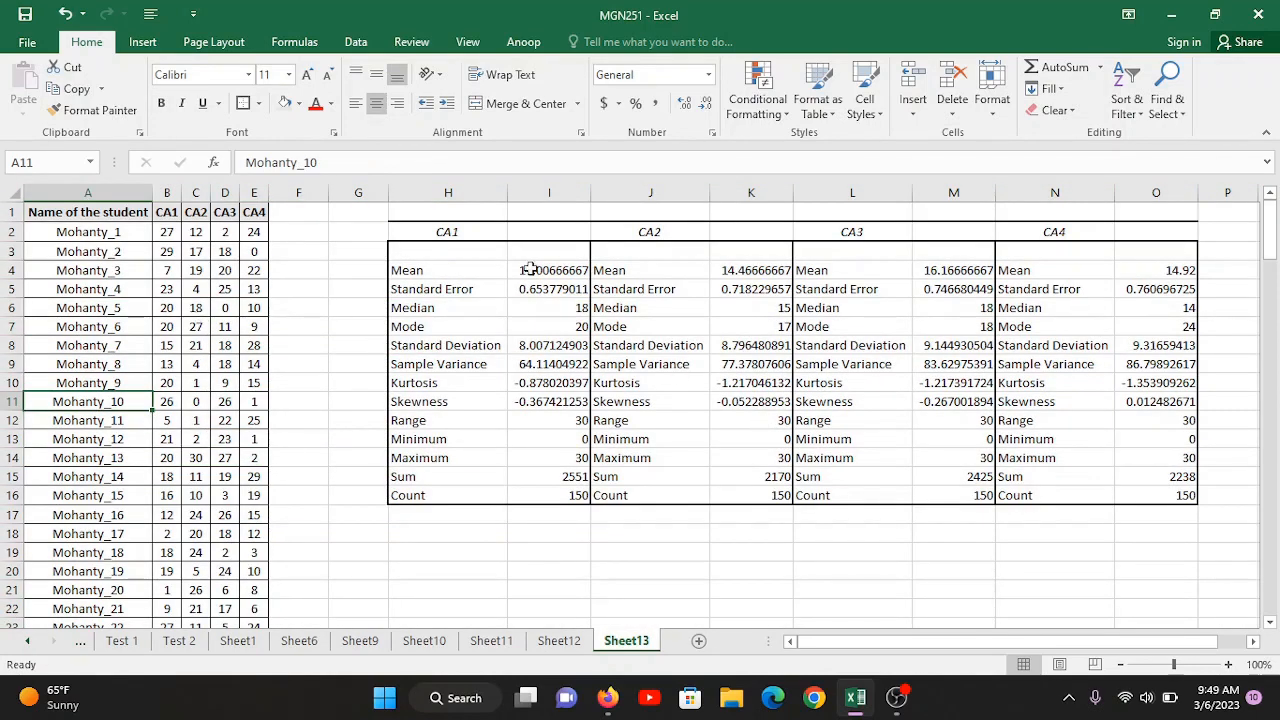
Step: Look over the statistic labels in H3:H16 and compare the Mean values of CA1, CA2, CA3 and CA4
{"action": "left_click_drag", "start_coordinate": [440, 255], "coordinate": [500, 497]}
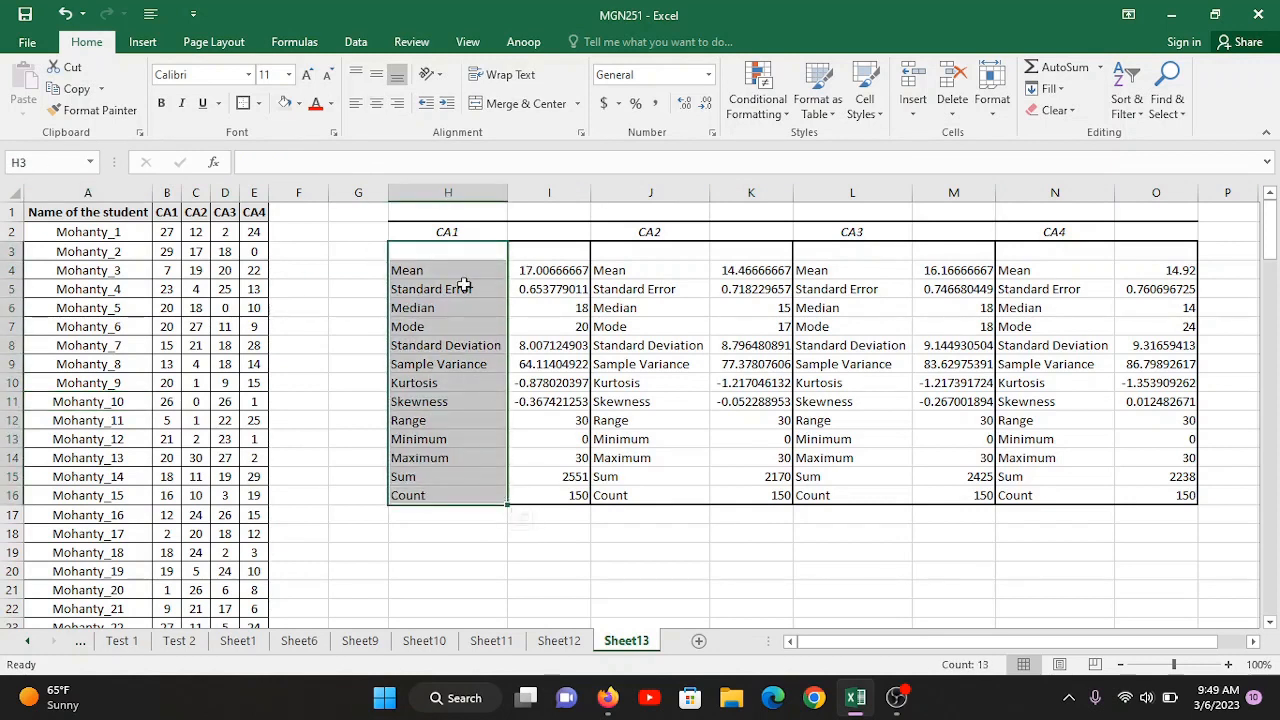
{"action": "left_click", "coordinate": [464, 288]}
{"action": "left_click", "coordinate": [535, 278]}
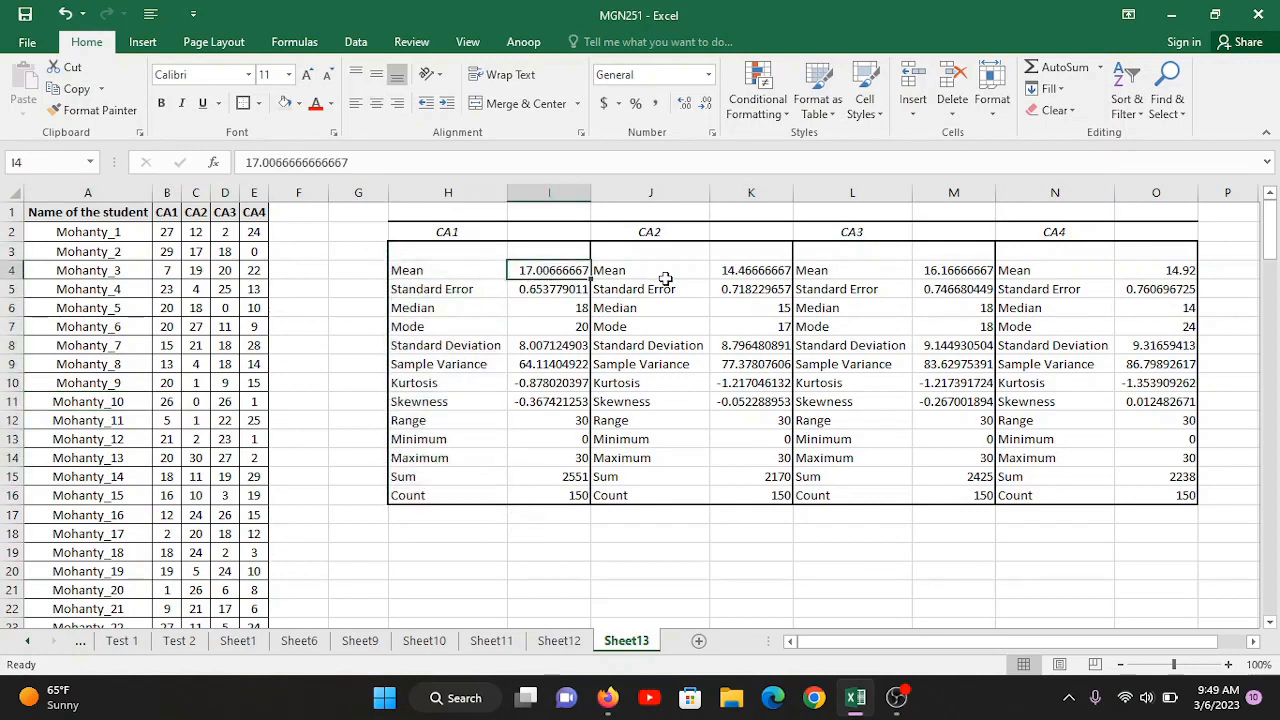
{"action": "left_click", "coordinate": [700, 277]}
{"action": "left_click", "coordinate": [740, 274]}
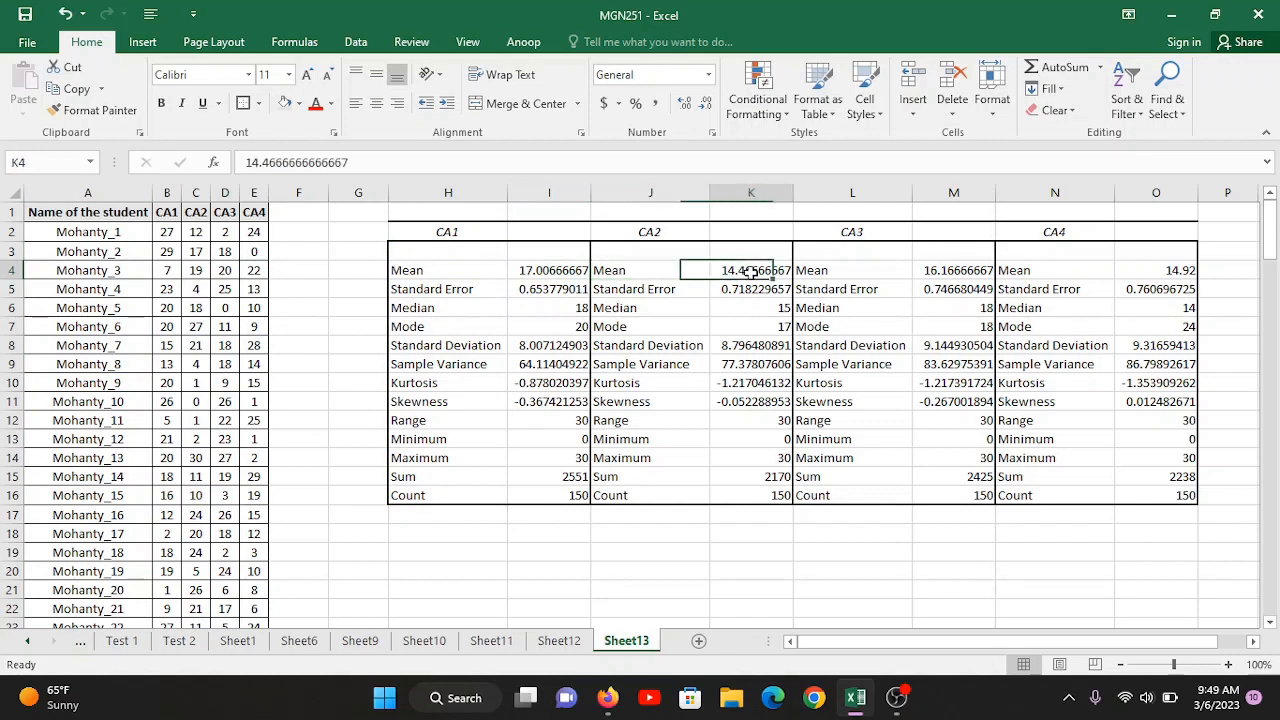
{"action": "left_click", "coordinate": [878, 276]}
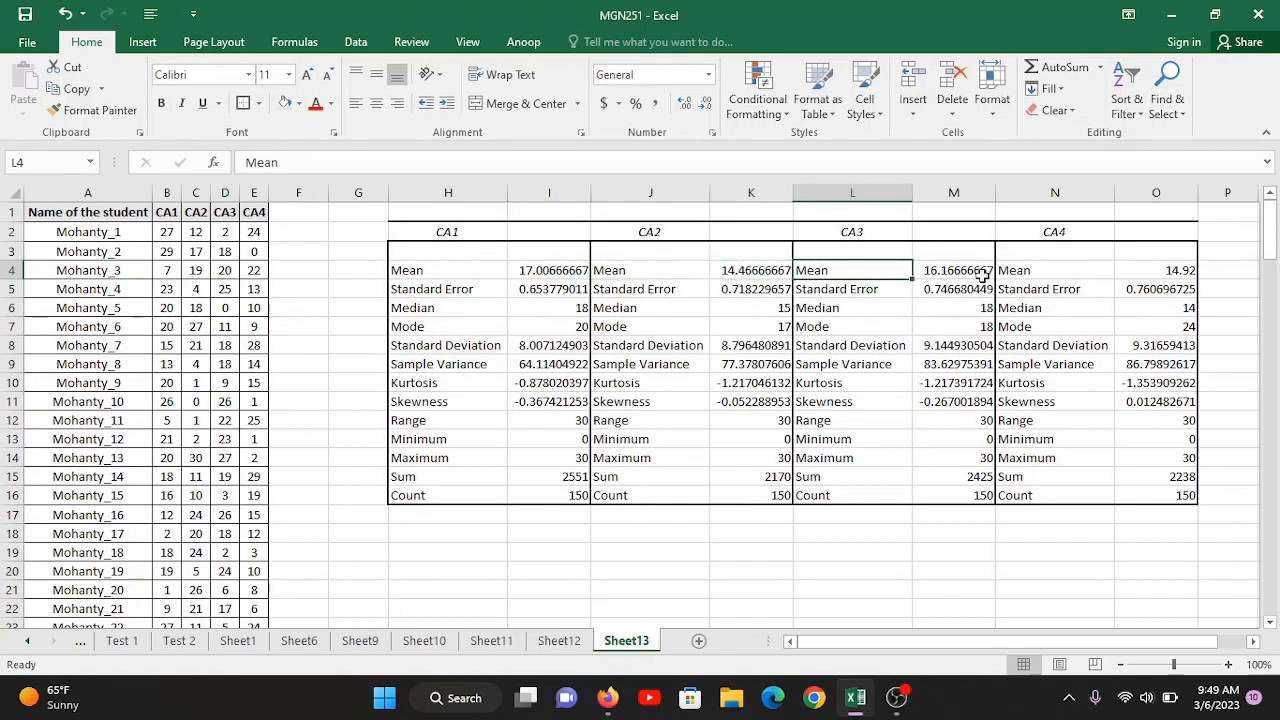
{"action": "left_click", "coordinate": [983, 272]}
{"action": "left_click", "coordinate": [1076, 266]}
{"action": "left_click", "coordinate": [1160, 269]}
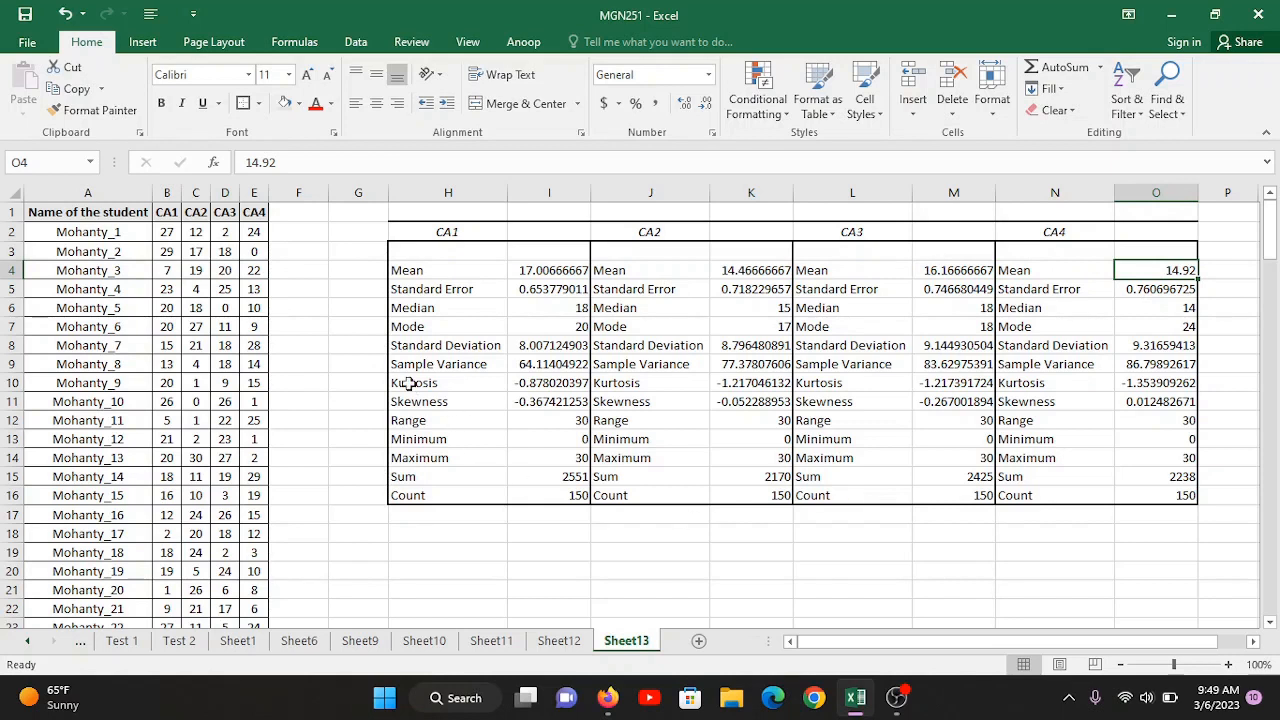
Step: Go through the CA1 statistic labels one by one from Standard Error to Maximum
{"action": "left_click", "coordinate": [428, 289]}
{"action": "left_click", "coordinate": [427, 344]}
{"action": "left_click", "coordinate": [418, 289]}
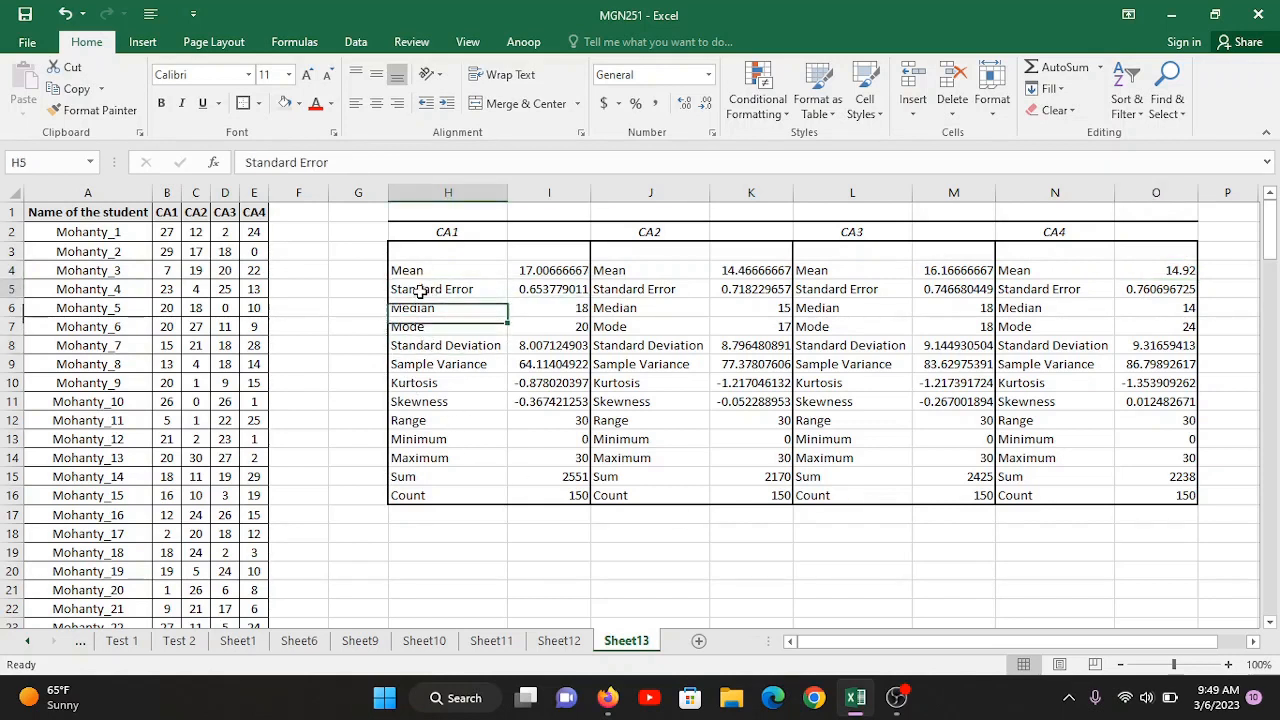
{"action": "key", "text": "Down"}
{"action": "key", "text": "Down"}
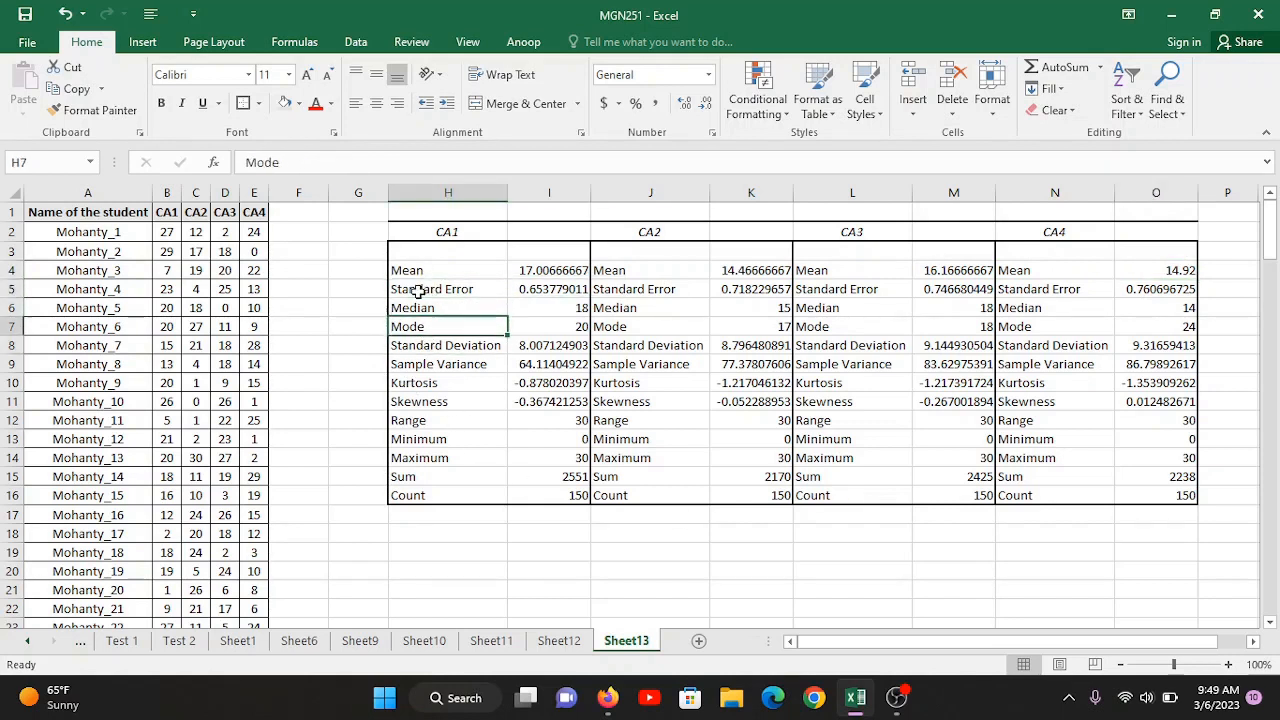
{"action": "key", "text": "Down"}
{"action": "key", "text": "Down"}
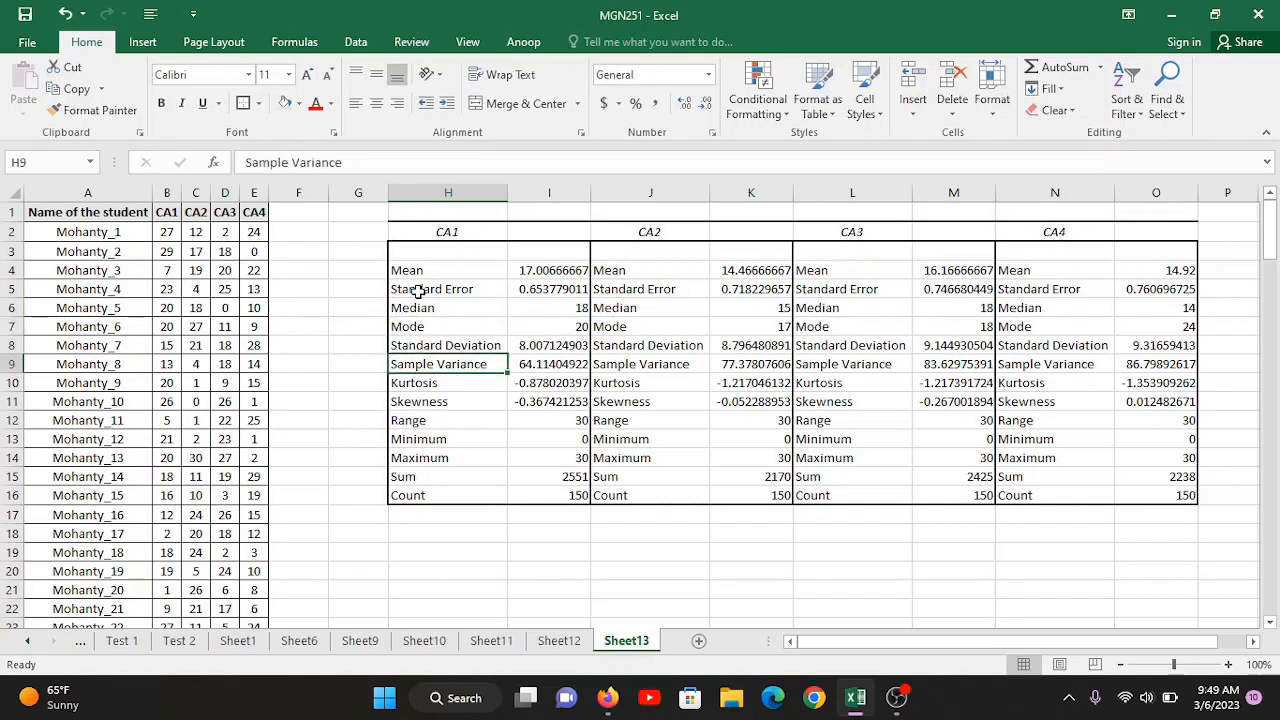
{"action": "key", "text": "Down"}
{"action": "key", "text": "Down"}
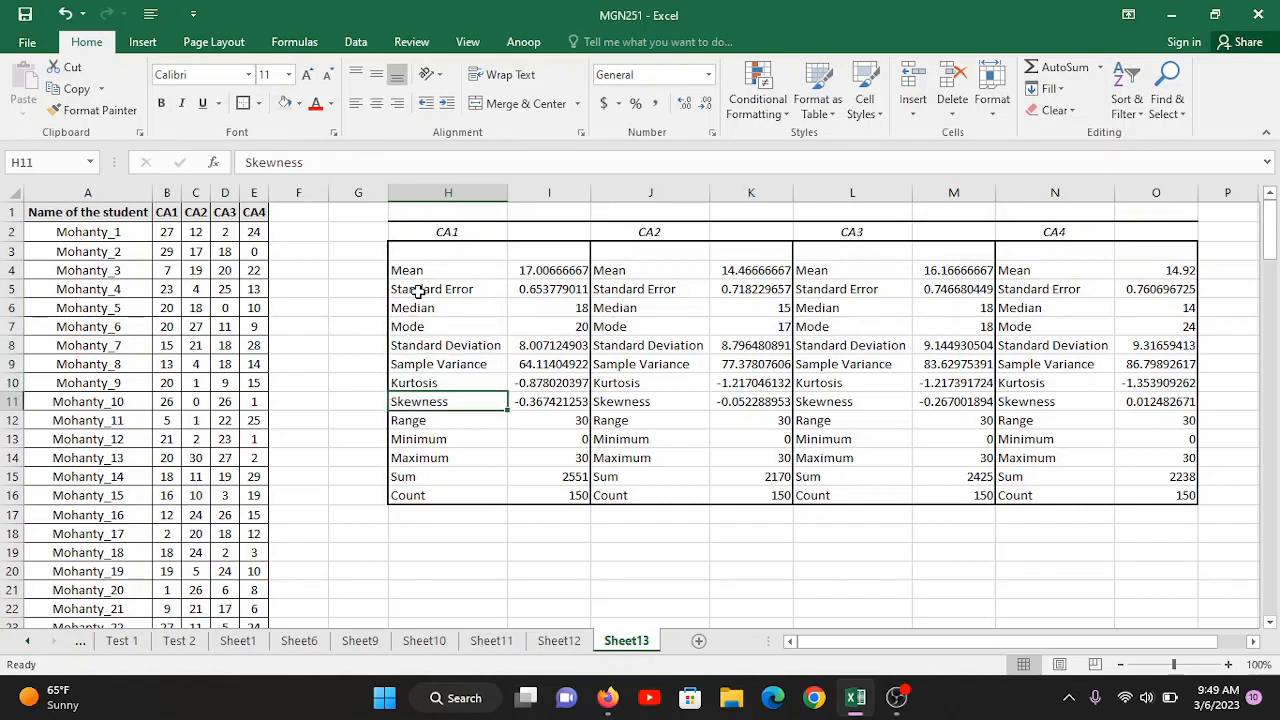
{"action": "key", "text": "Down"}
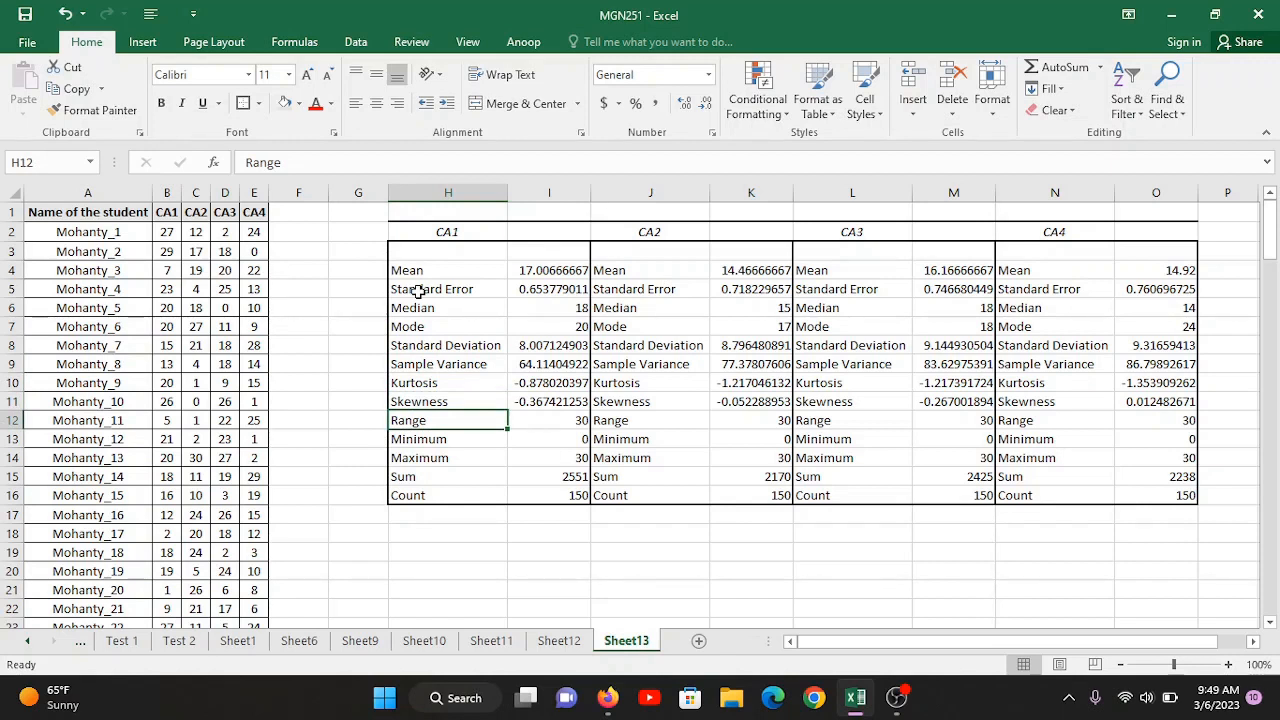
{"action": "key", "text": "Down"}
{"action": "key", "text": "Down"}
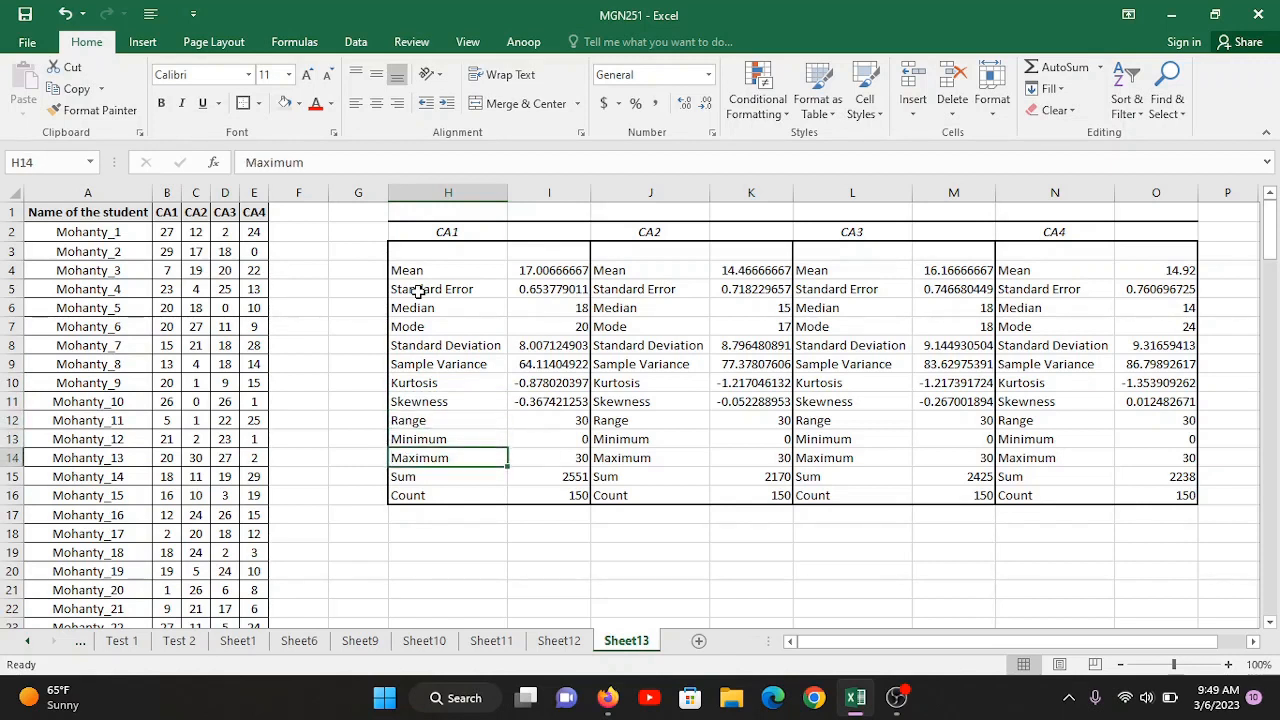
Step: Check the CA1 Range against its Minimum and Maximum, and read the Sum and Count values in column I
{"action": "key", "text": "Up"}
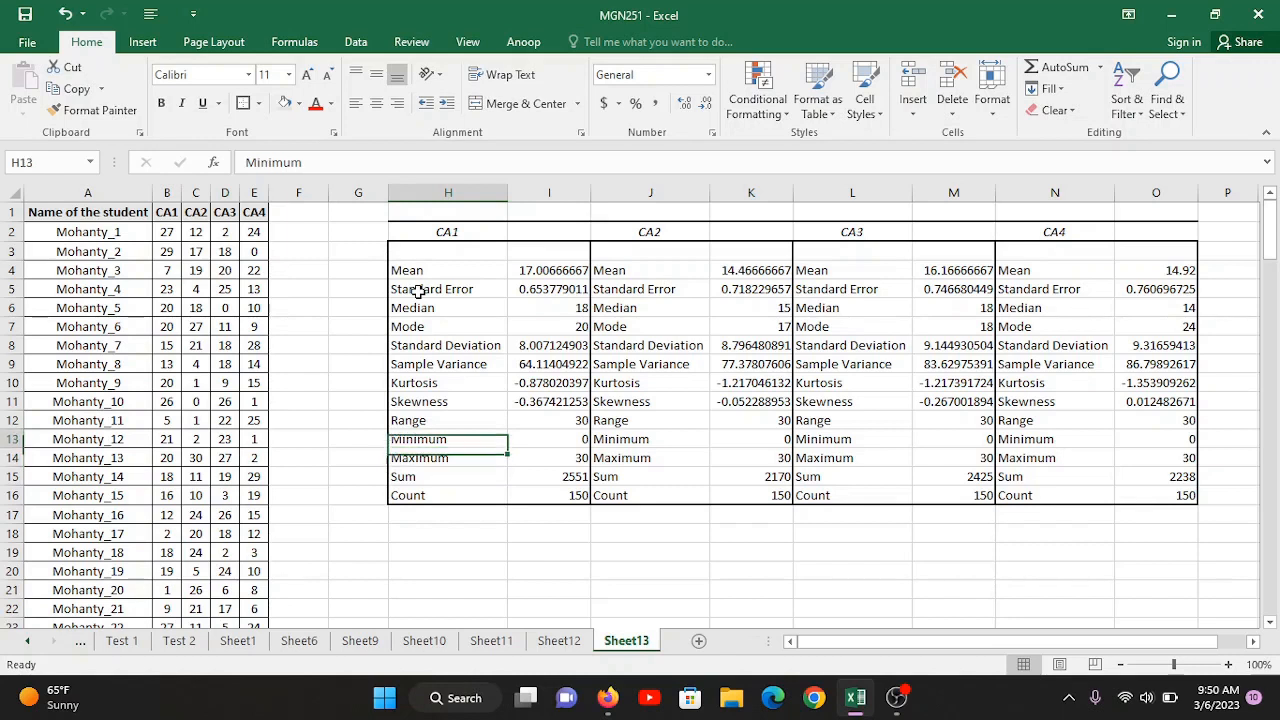
{"action": "key", "text": "Up"}
{"action": "key", "text": "Down"}
{"action": "key", "text": "Right"}
{"action": "key", "text": "Up"}
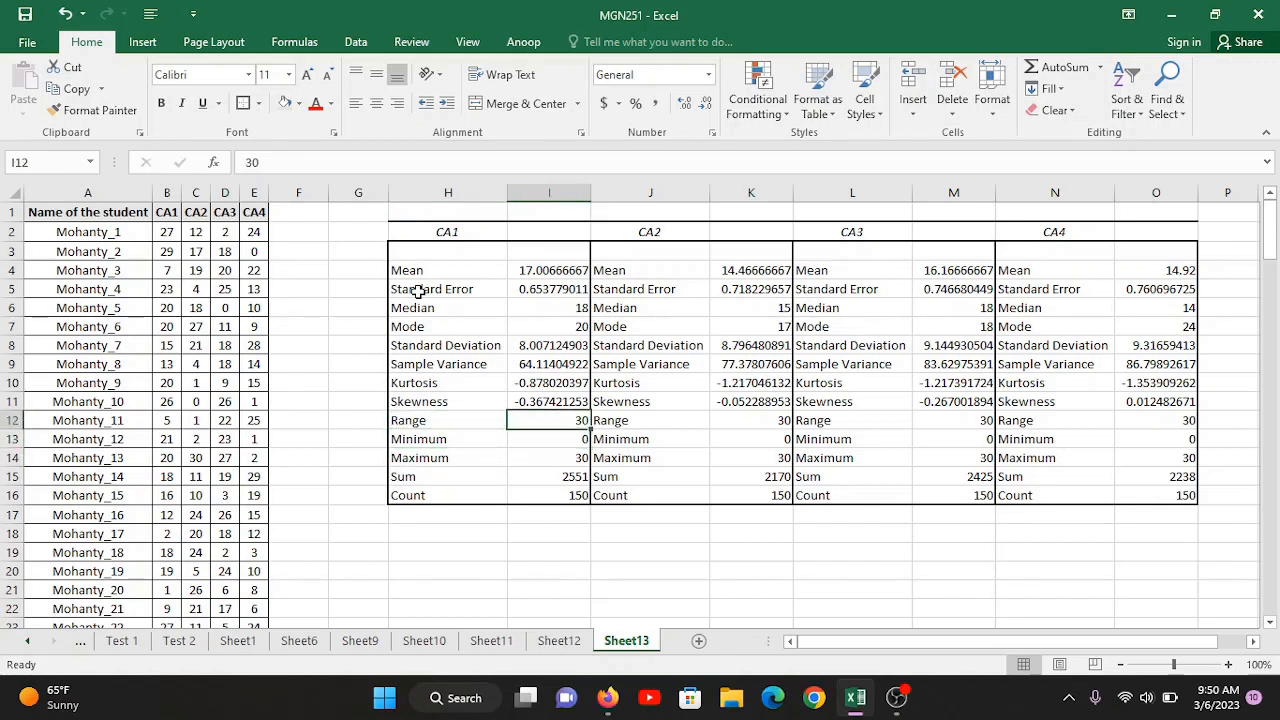
{"action": "key", "text": "Down"}
{"action": "key", "text": "Down"}
{"action": "key", "text": "Up"}
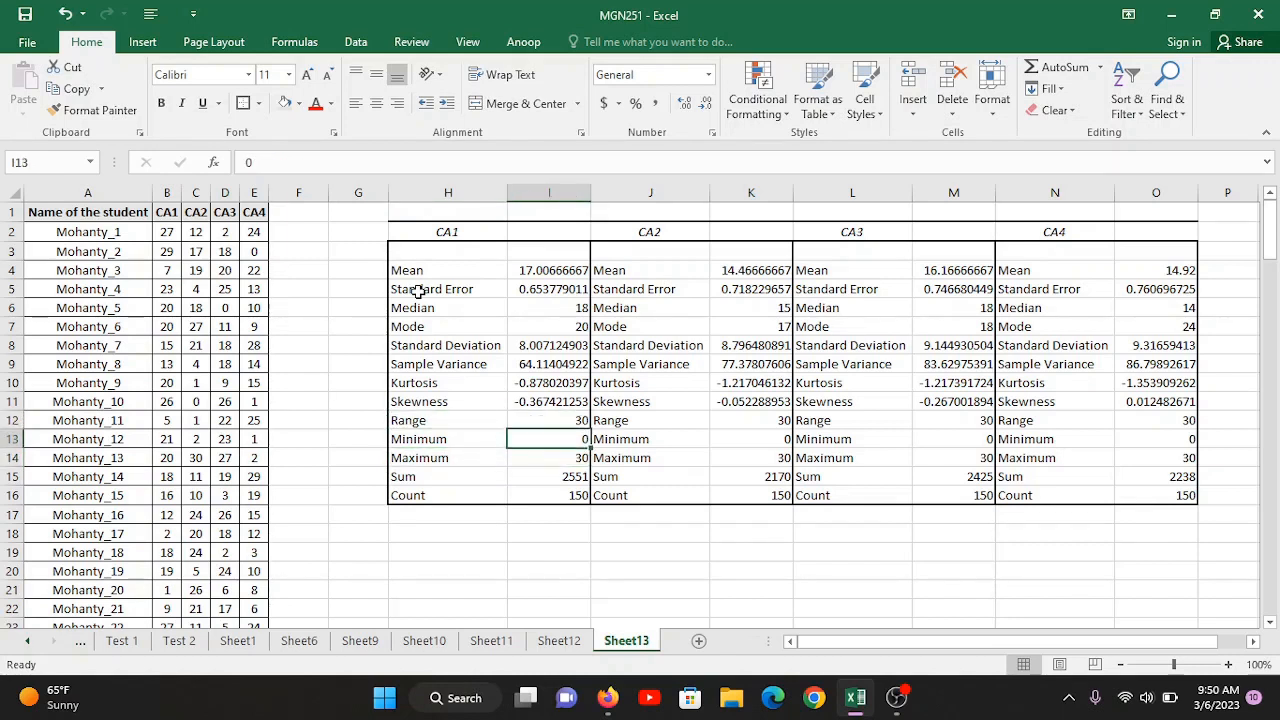
{"action": "key", "text": "Up"}
{"action": "key", "text": "Down"}
{"action": "key", "text": "Down"}
{"action": "key", "text": "Down"}
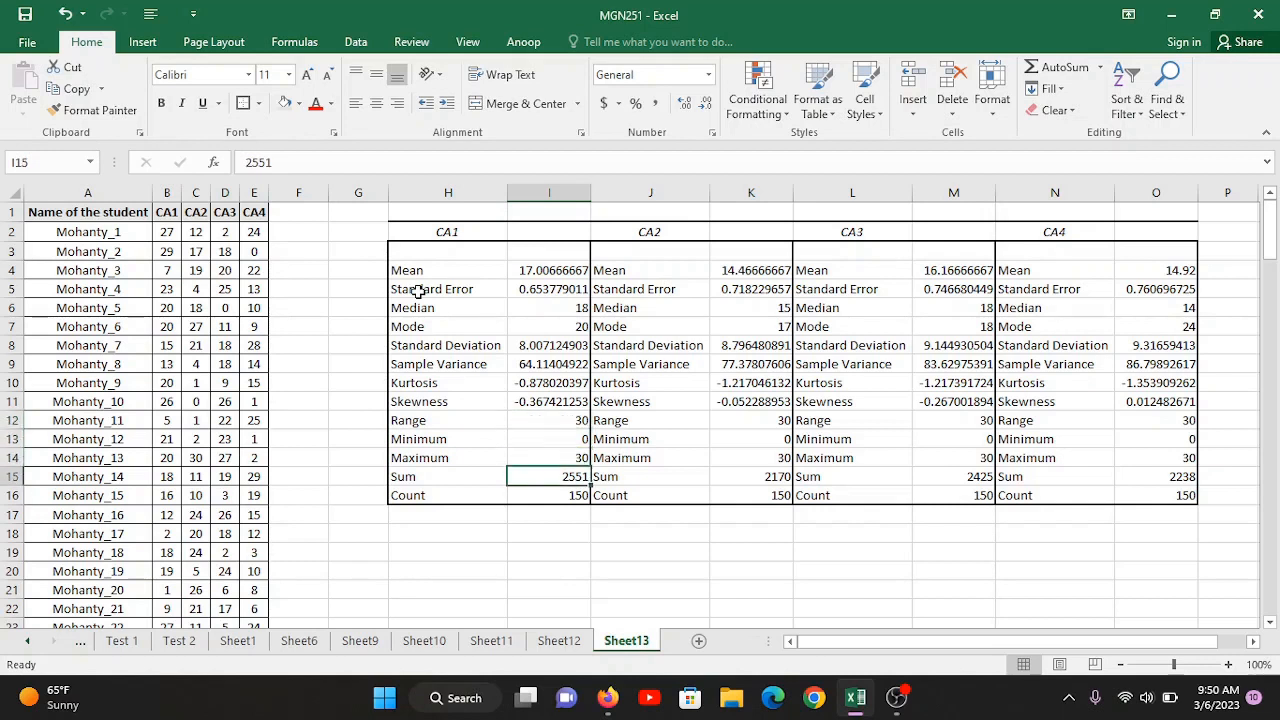
{"action": "key", "text": "Down"}
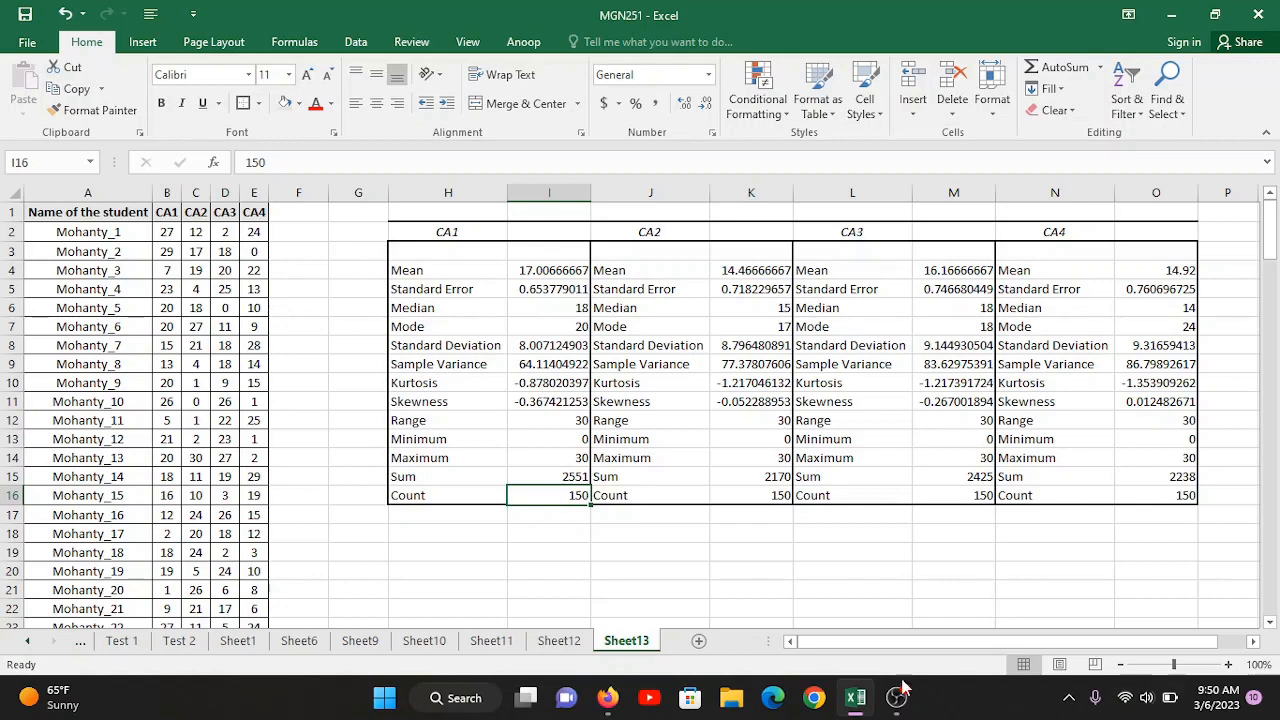
{"action": "left_click", "coordinate": [872, 564]}
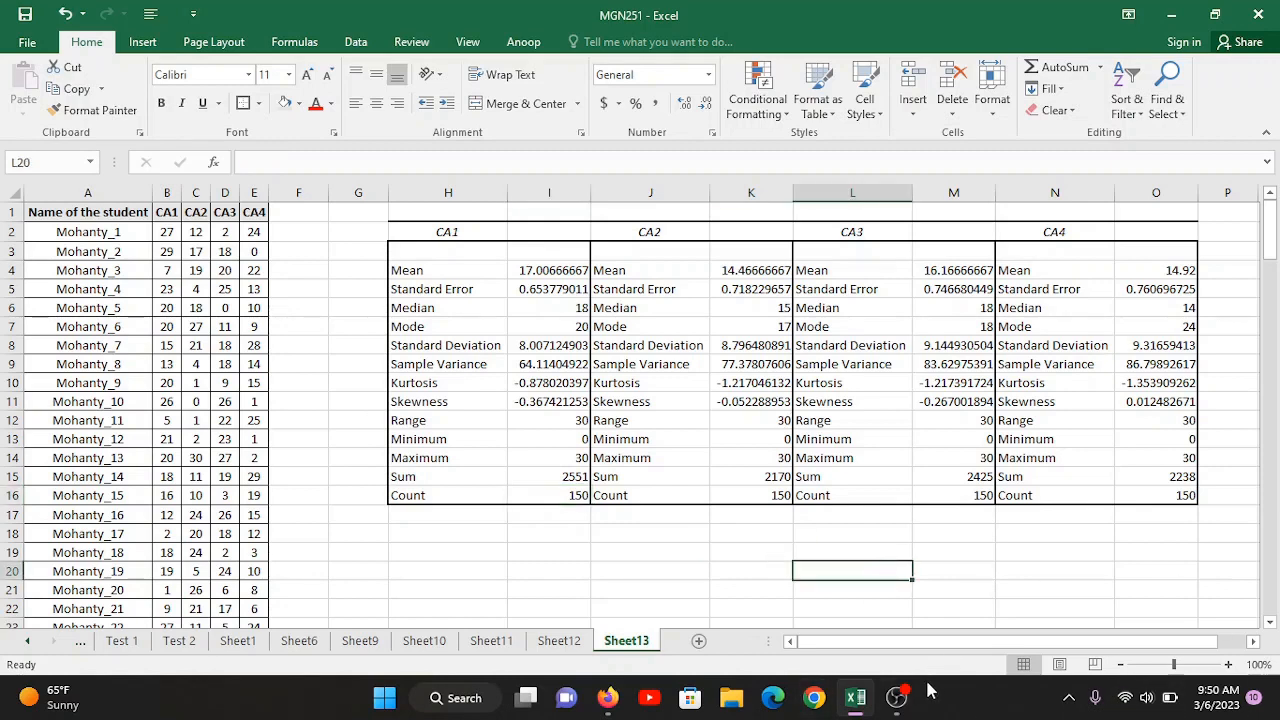